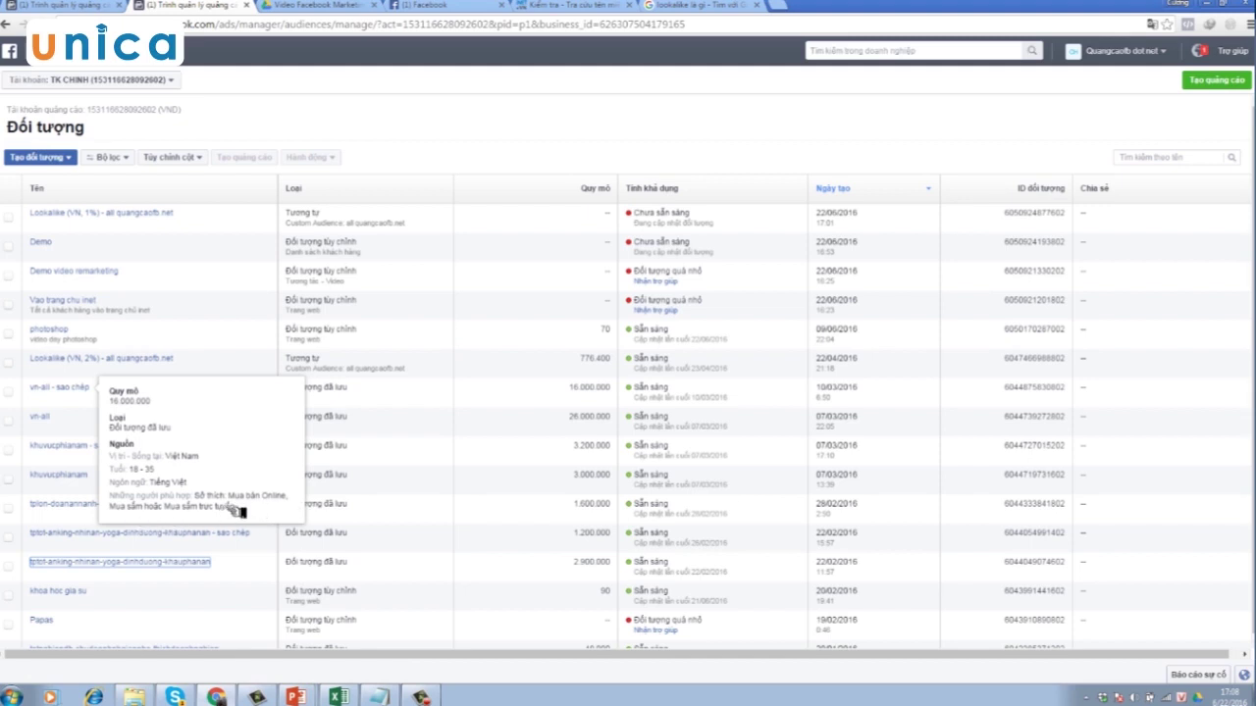
- Select the Lookalike (VN, 2%) - all quangcaofb.net, tplon-doanannanh-vanphong - sao chép, and both tptot-anking-nhinan-yoga-dinhduong-khauphanan audiences for comparison
mouse_move(43, 424)
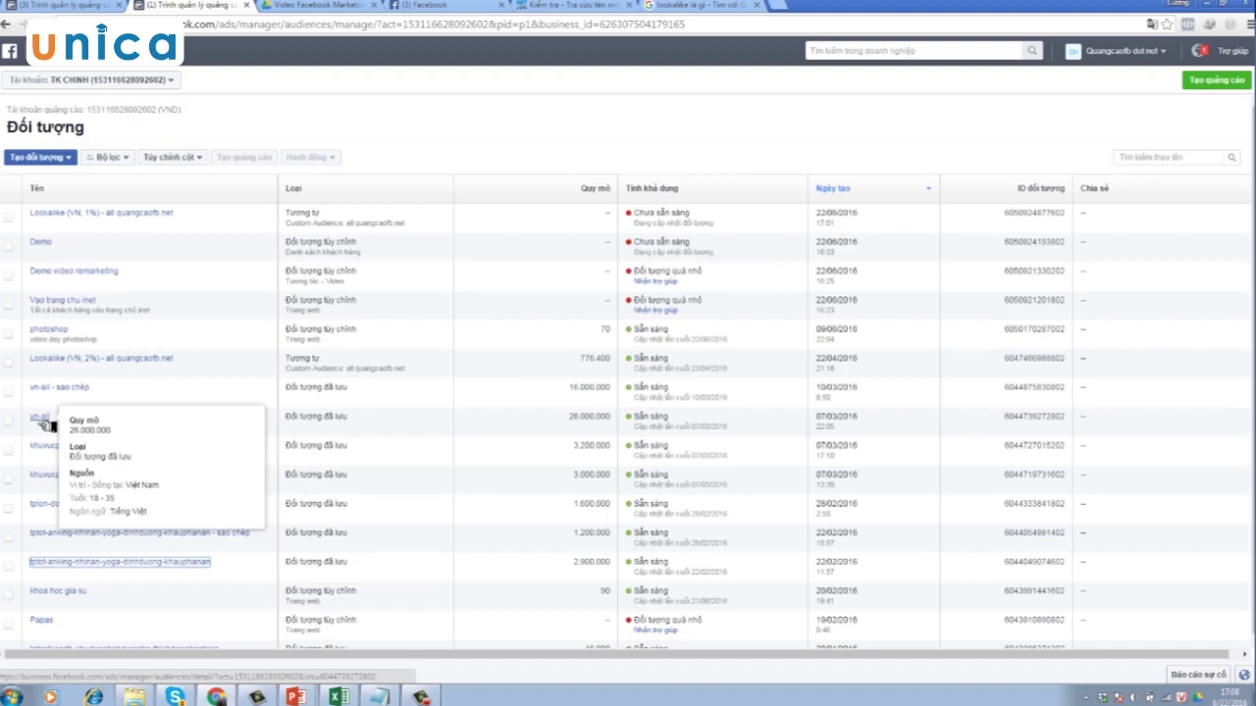
scroll(187, 433, down, 1)
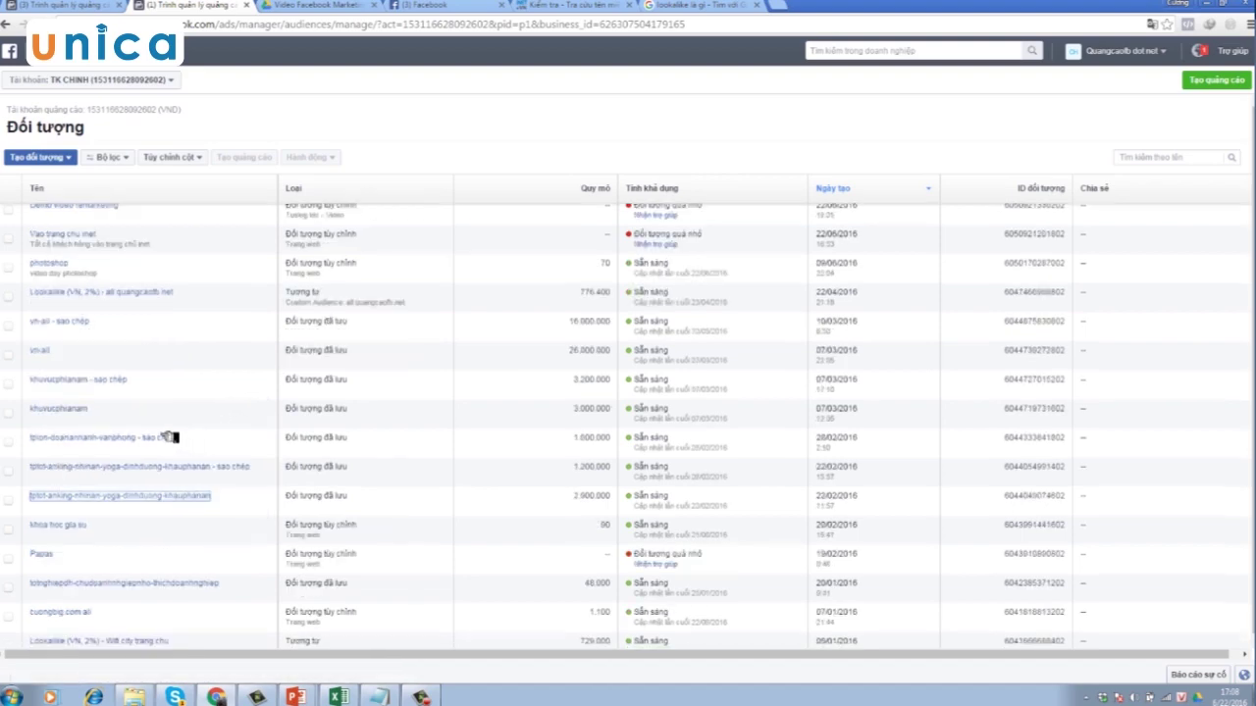
scroll(171, 436, down, 3)
scroll(167, 442, down, 7)
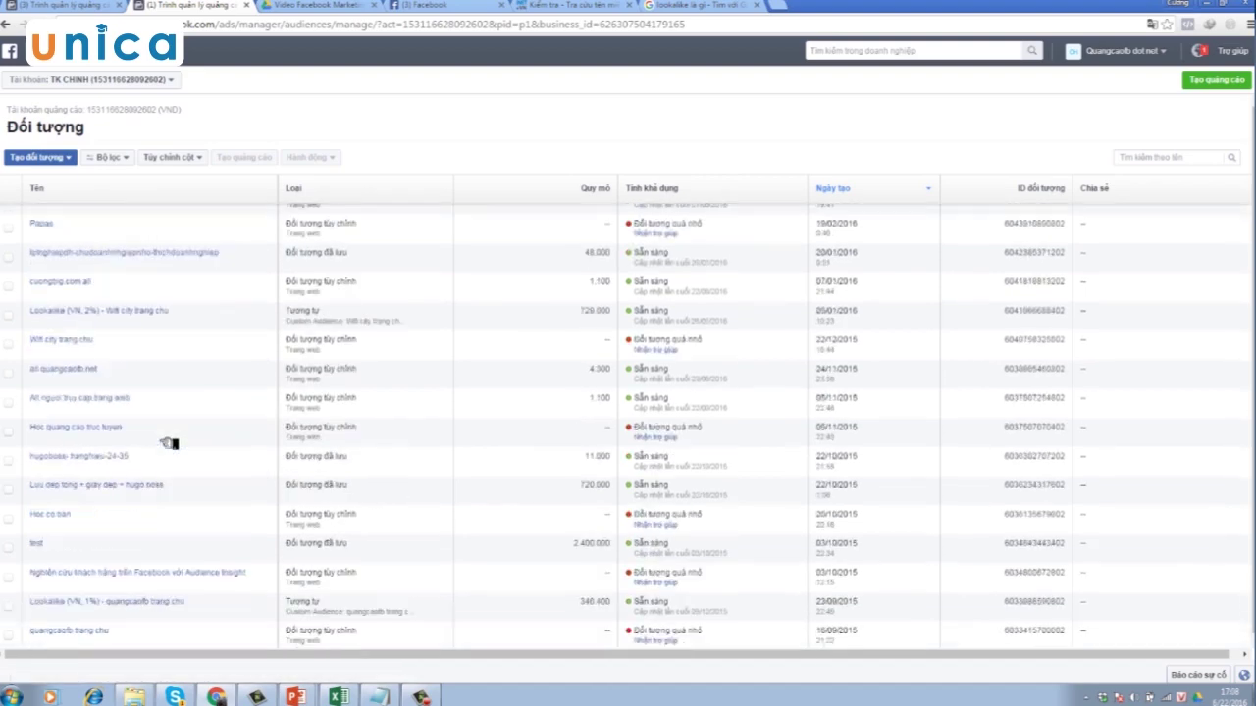
scroll(137, 393, up, 11)
scroll(118, 345, up, 1)
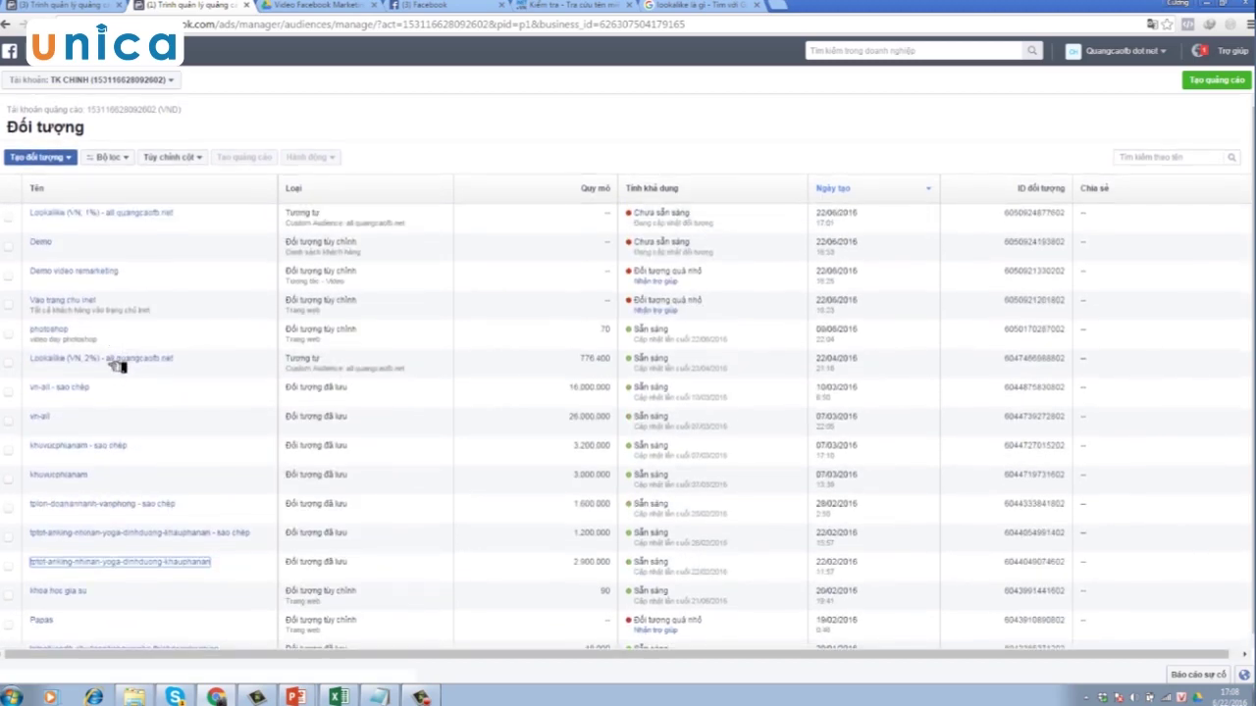
click(14, 369)
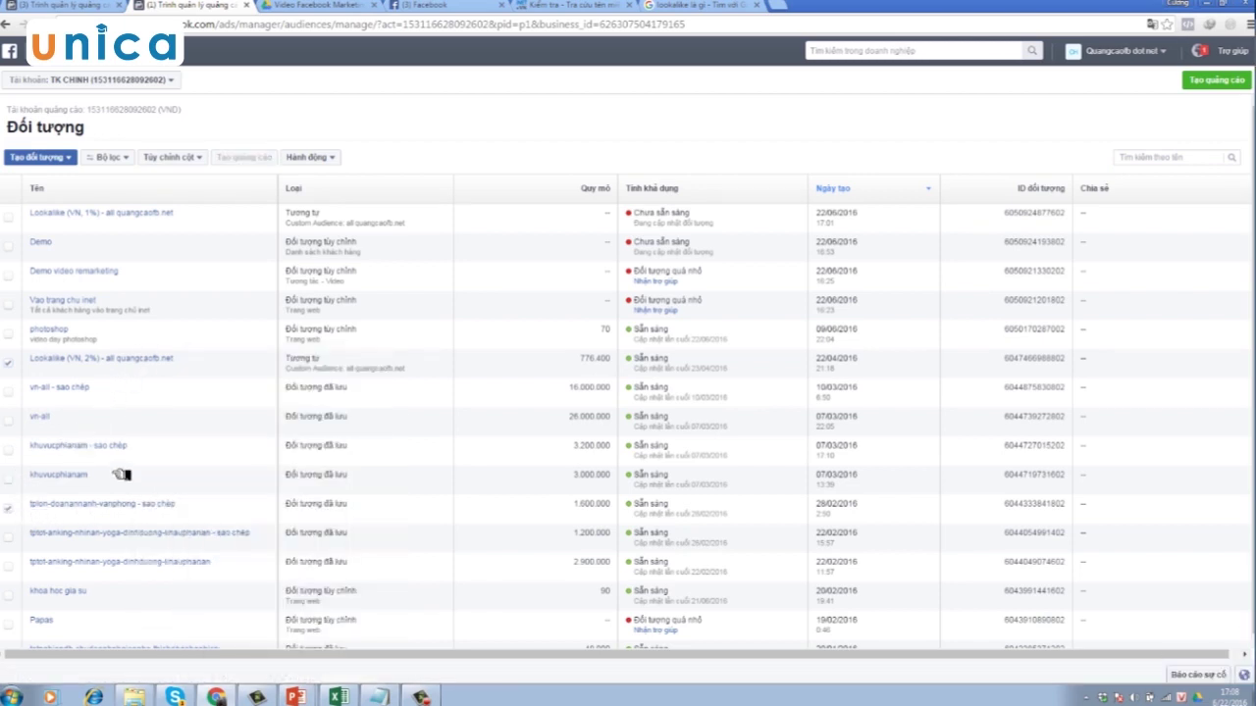
click(331, 158)
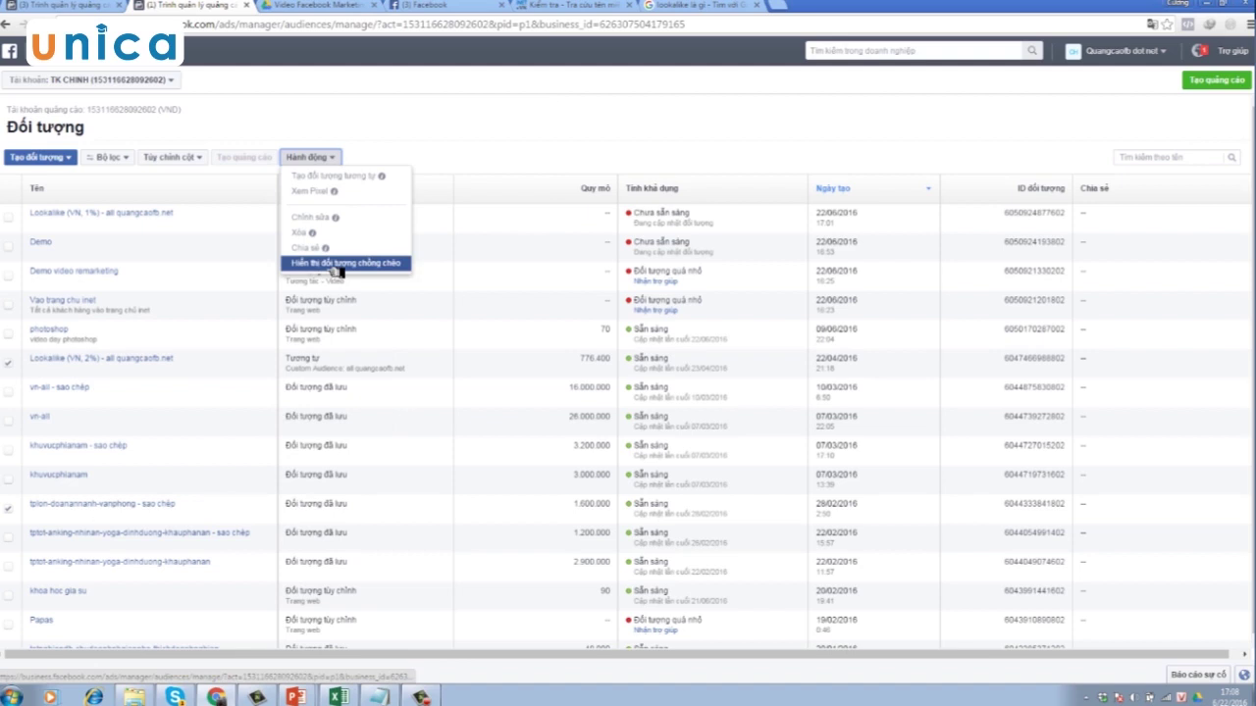
click(17, 542)
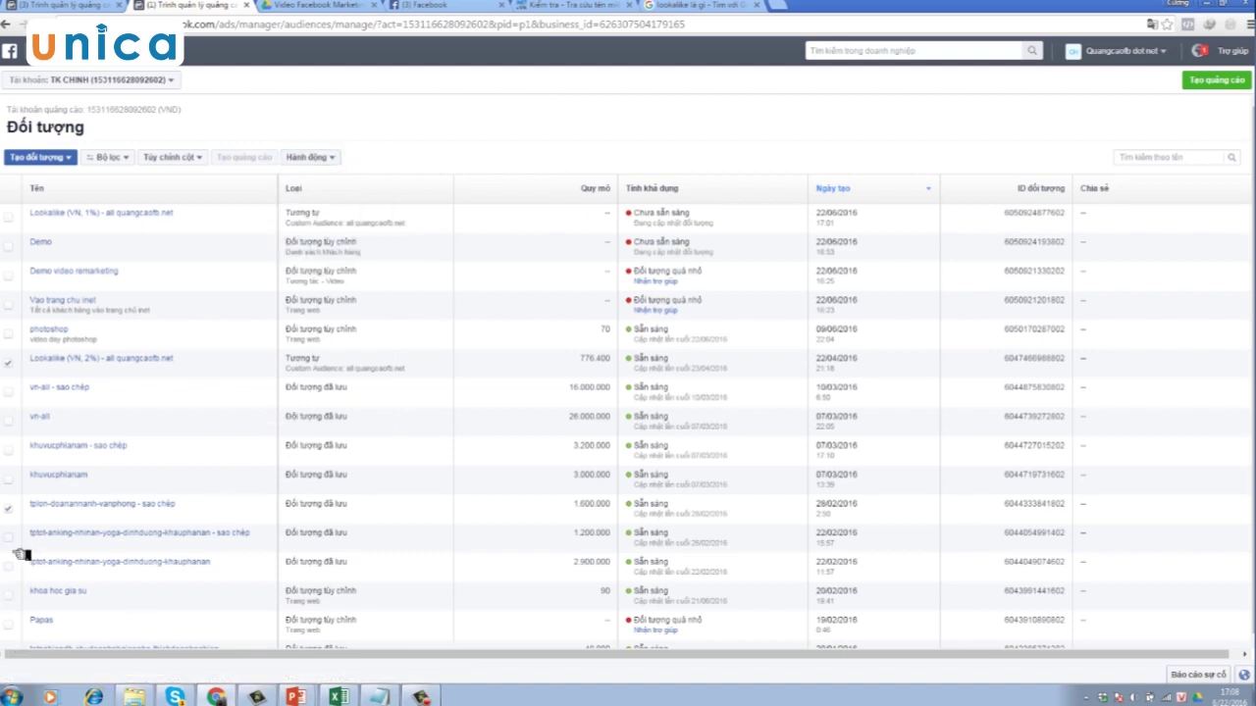
- Display the audience overlap of the selected audiences, compare it against the Lookalike (VN, 2%) audience, and close the comparison
mouse_move(118, 360)
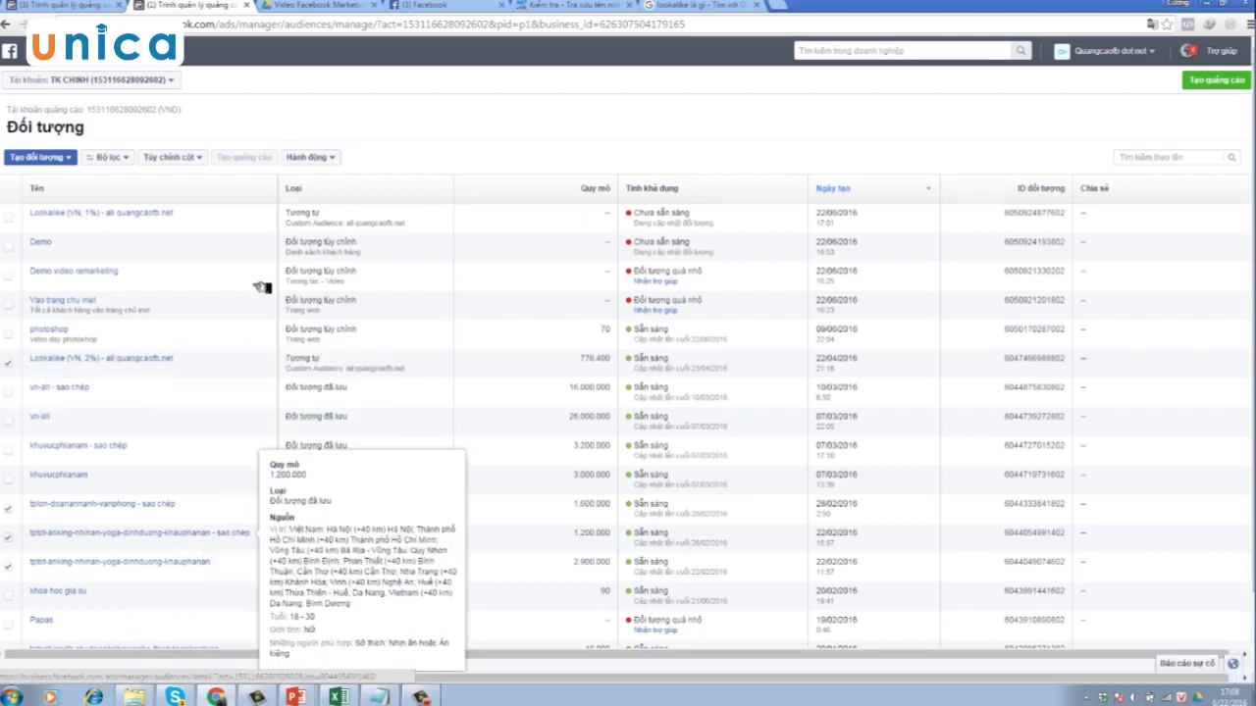
click(312, 158)
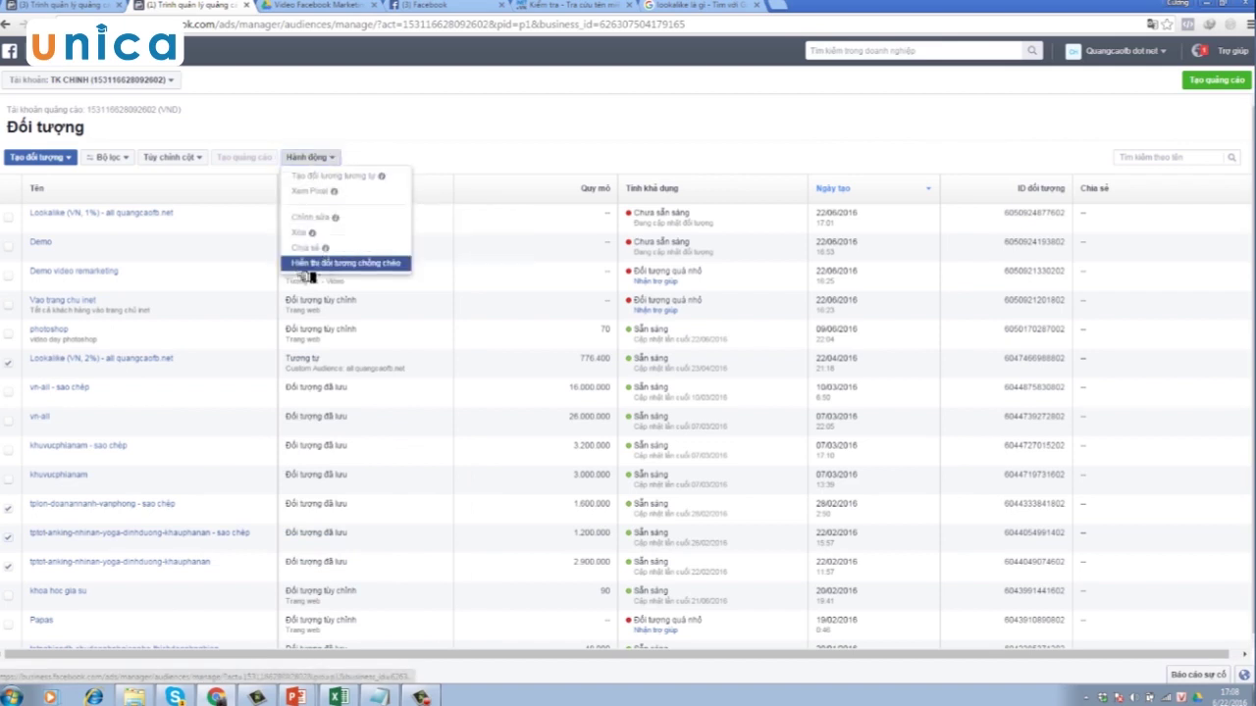
click(324, 263)
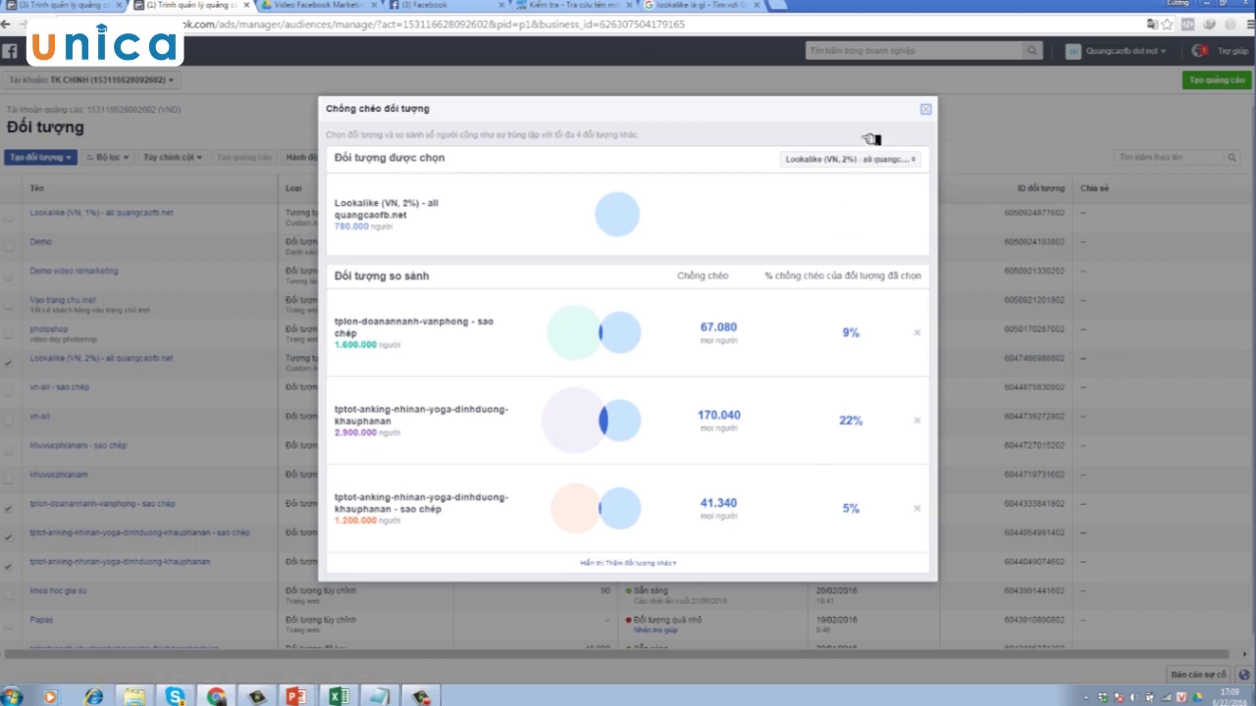
click(926, 112)
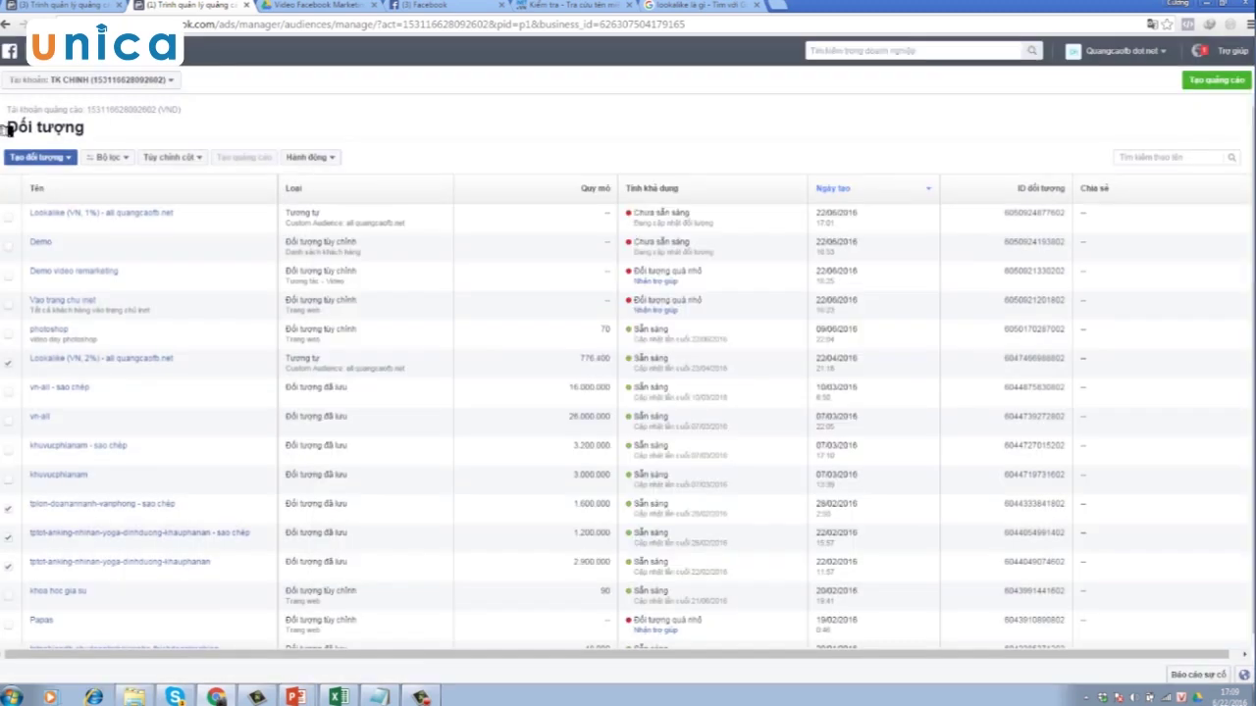
- Start creating a new saved audience (Đối tượng đã lưu)
click(45, 157)
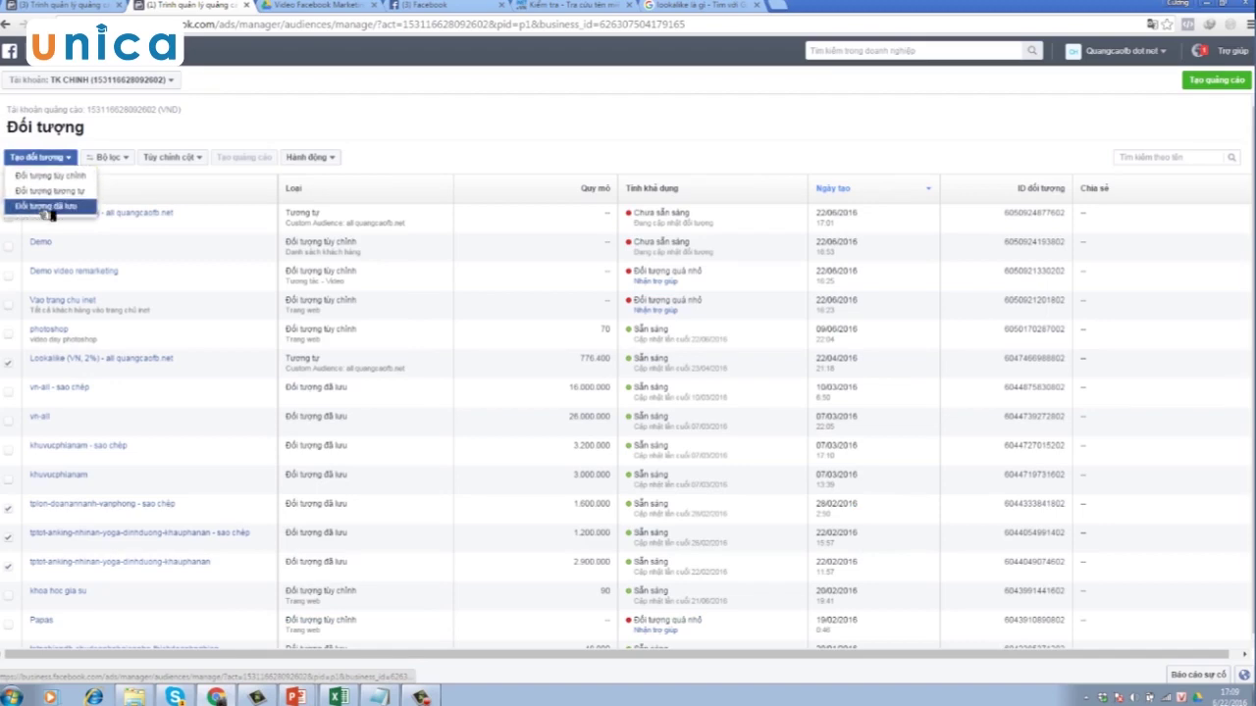
click(46, 206)
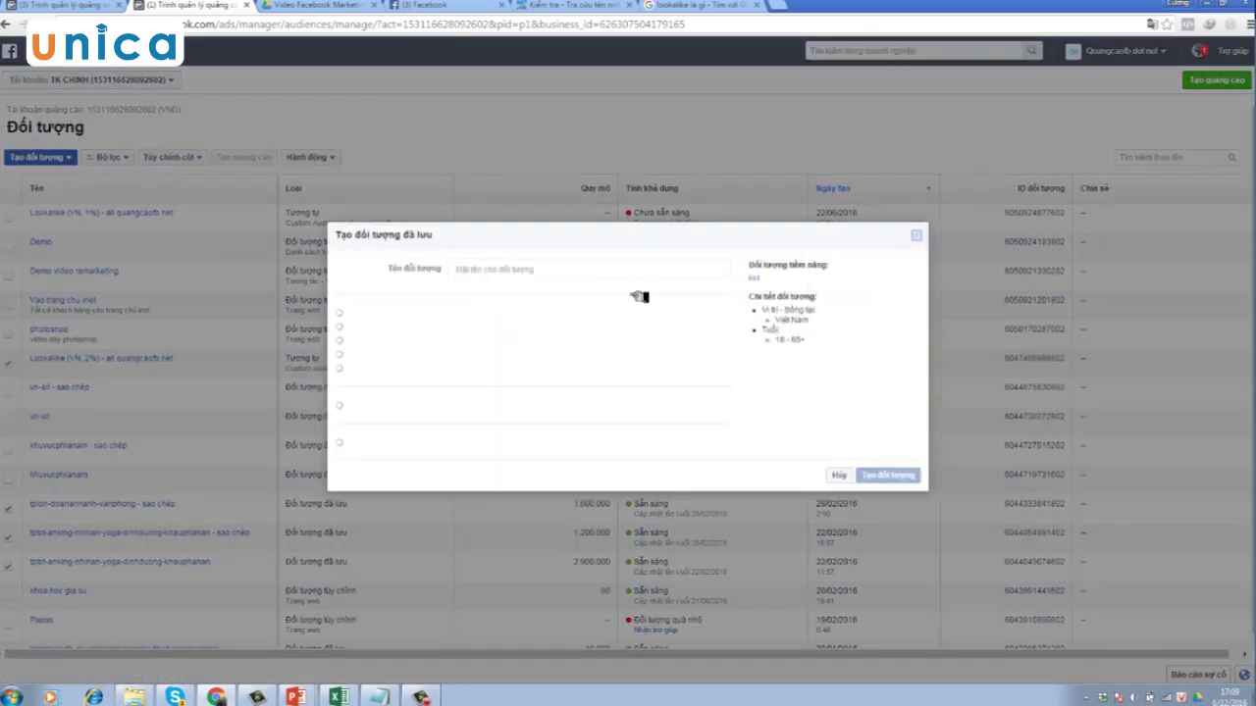
click(527, 279)
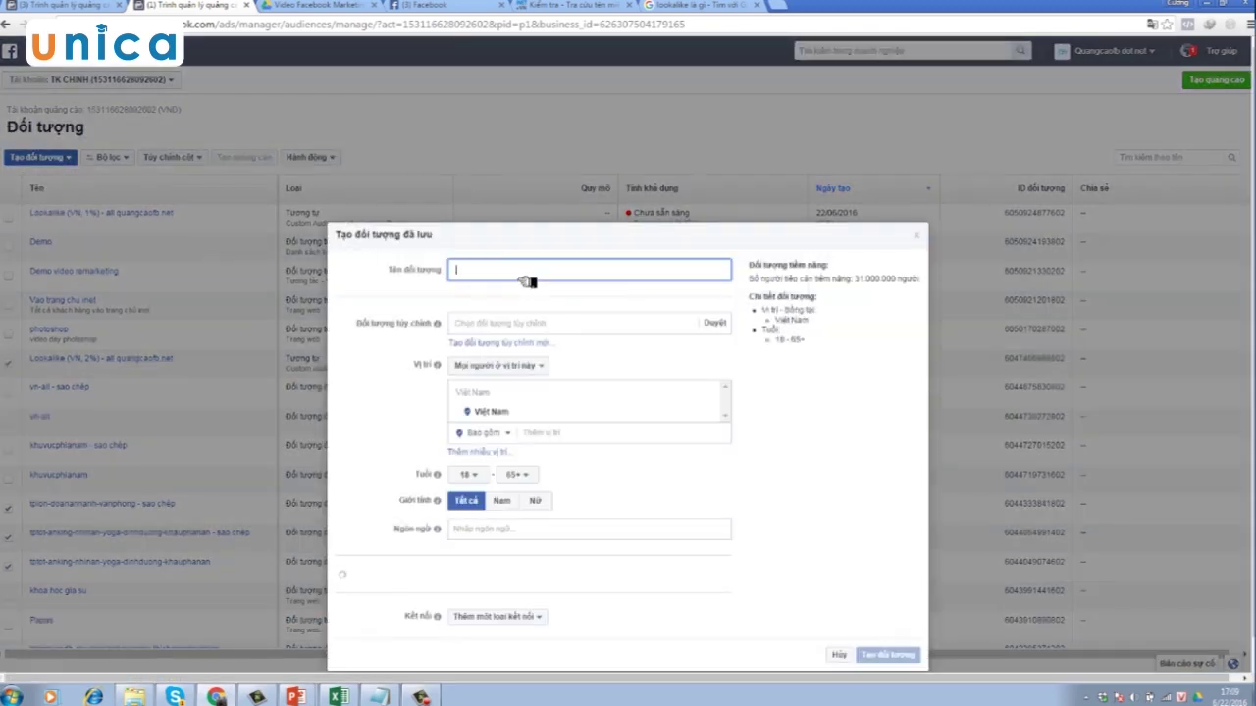
click(508, 328)
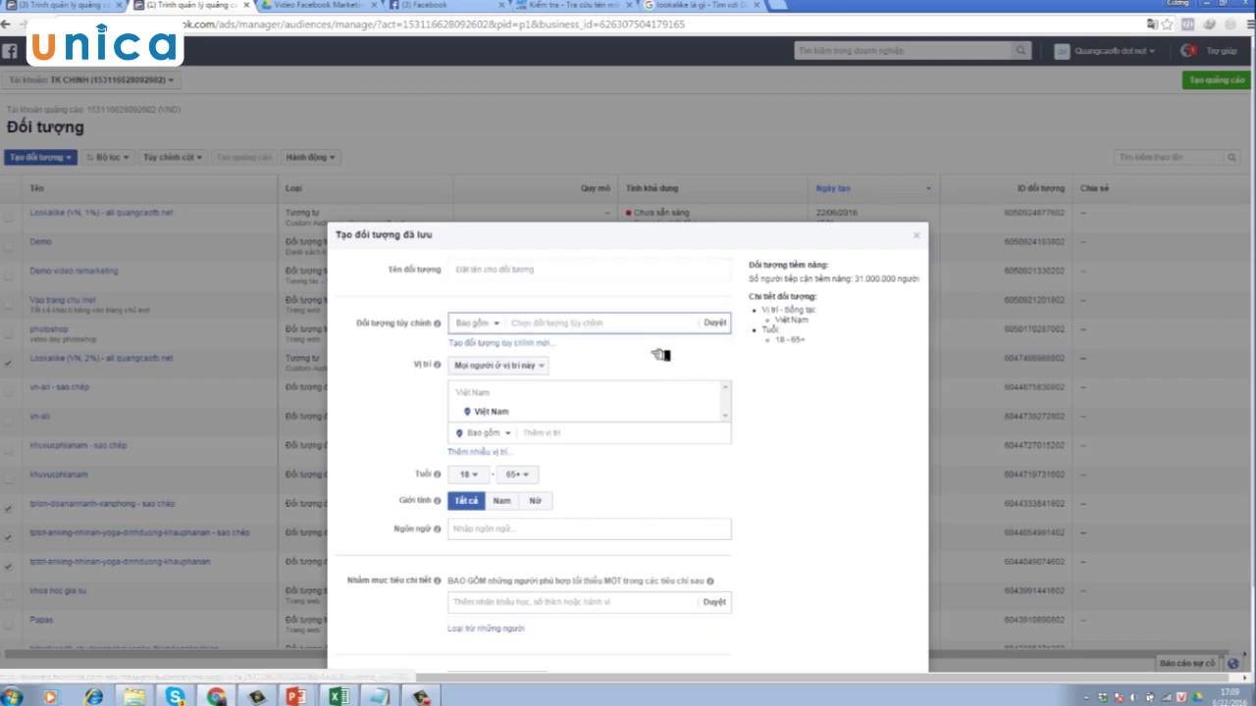
click(373, 345)
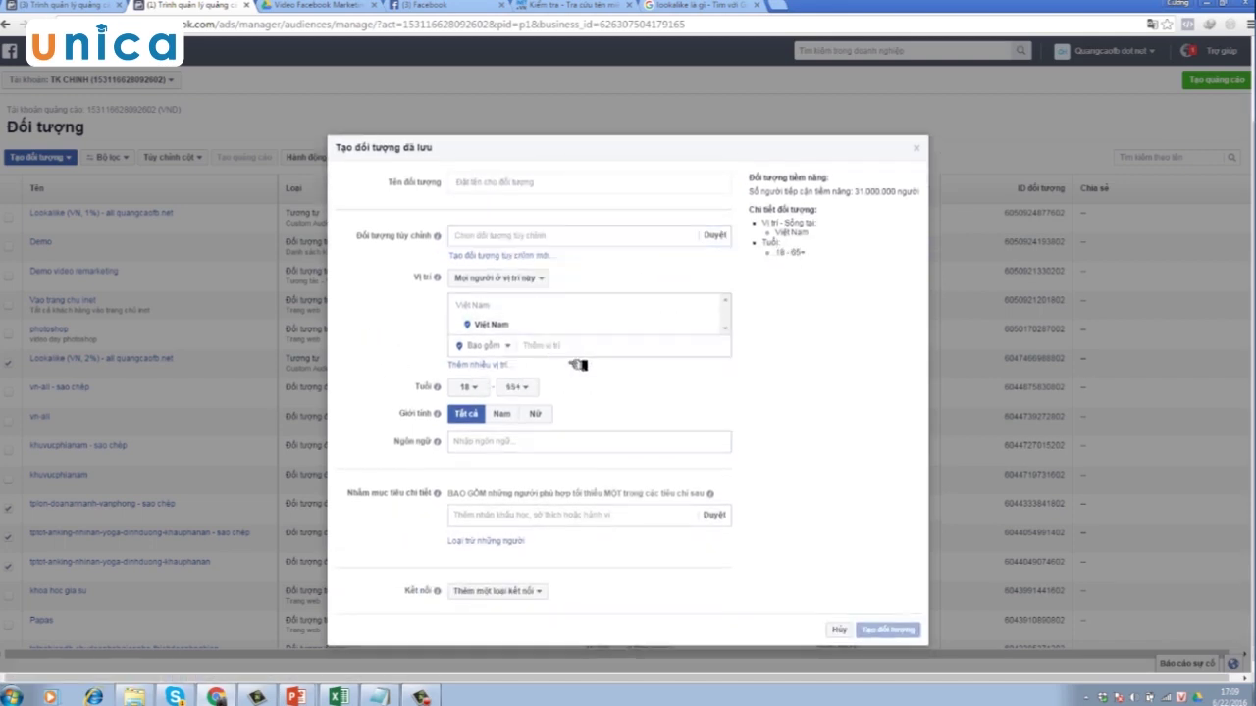
- Replace the audience's Việt Nam location with the city of Hà Nội, Hà Nội, Việt Nam
click(707, 324)
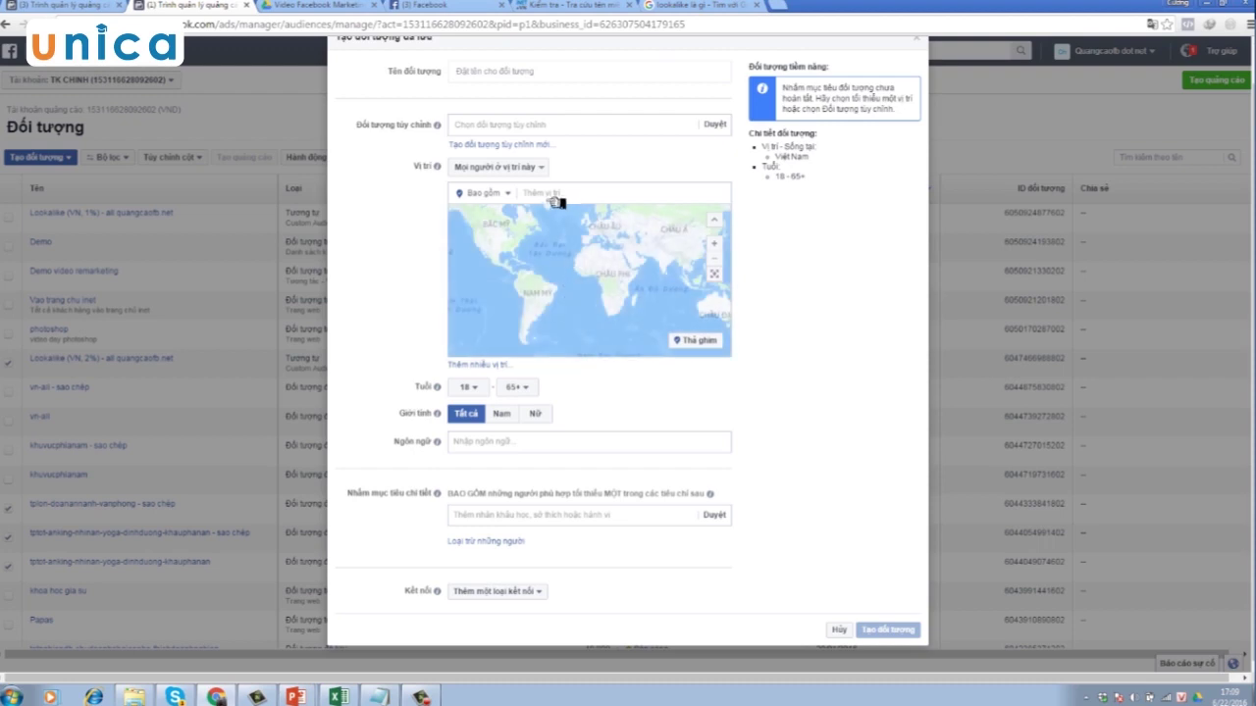
click(555, 200)
text(hanoi)
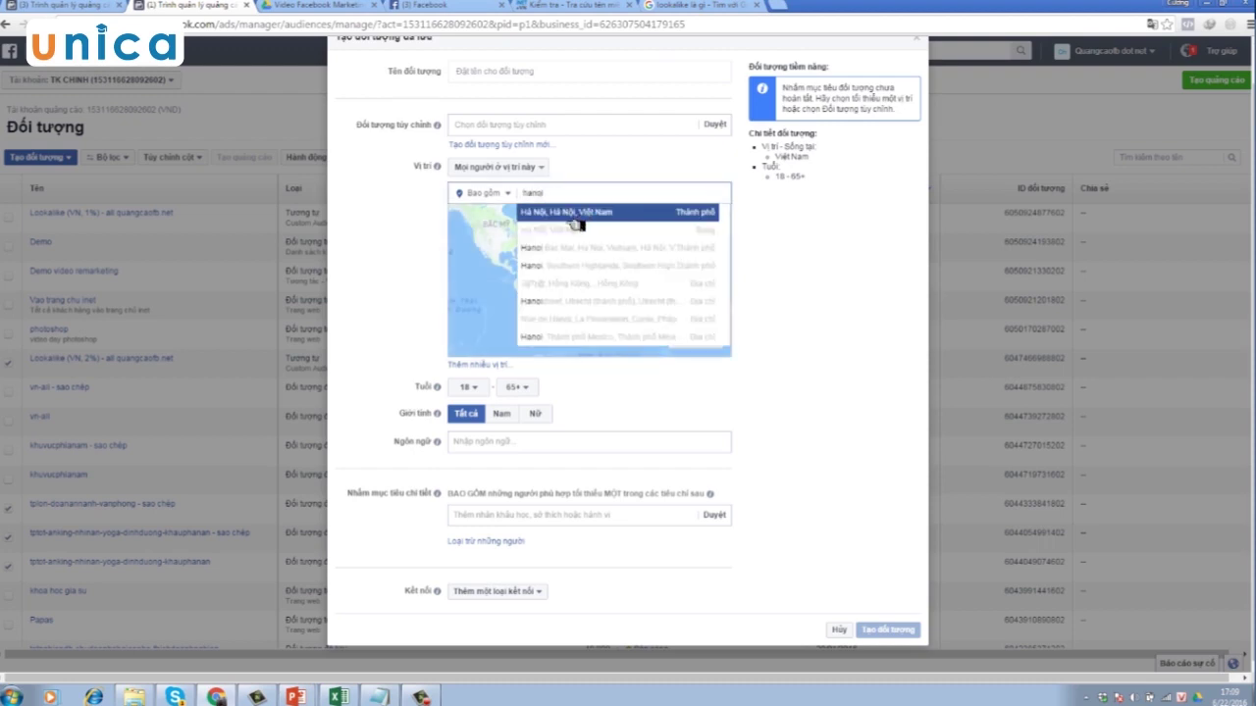
click(577, 214)
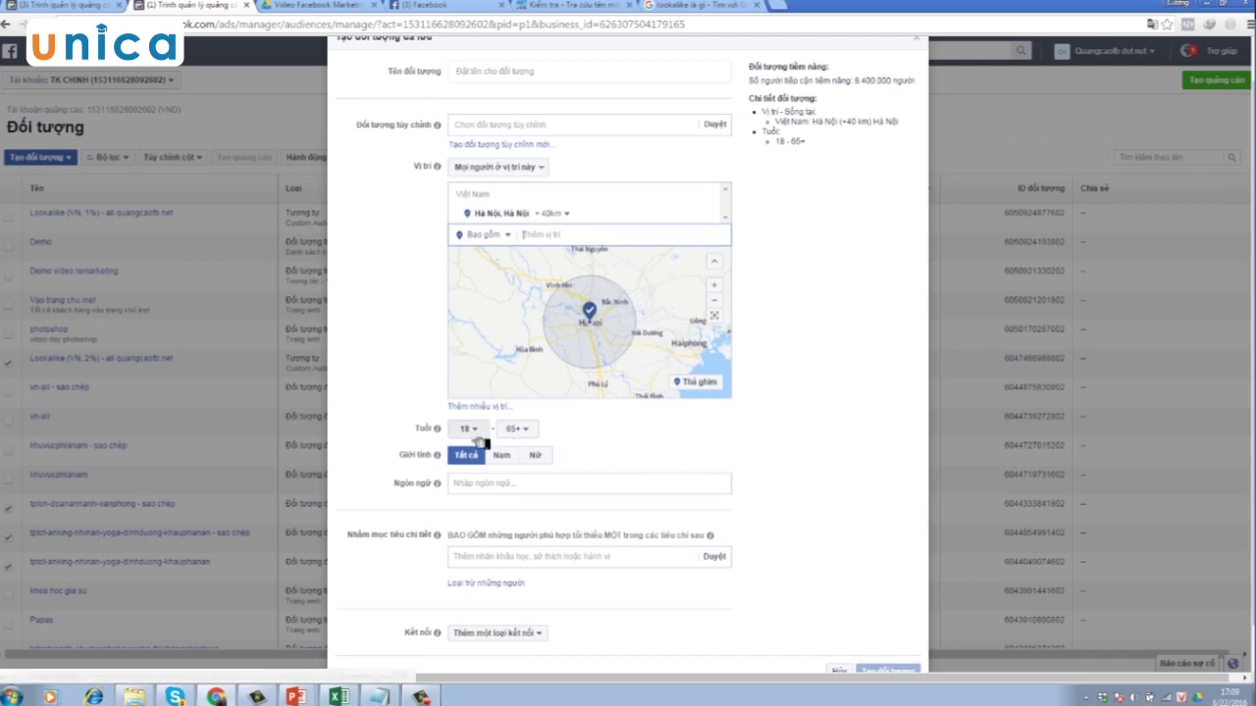
- Set the audience's age range to 27 - 35
click(468, 428)
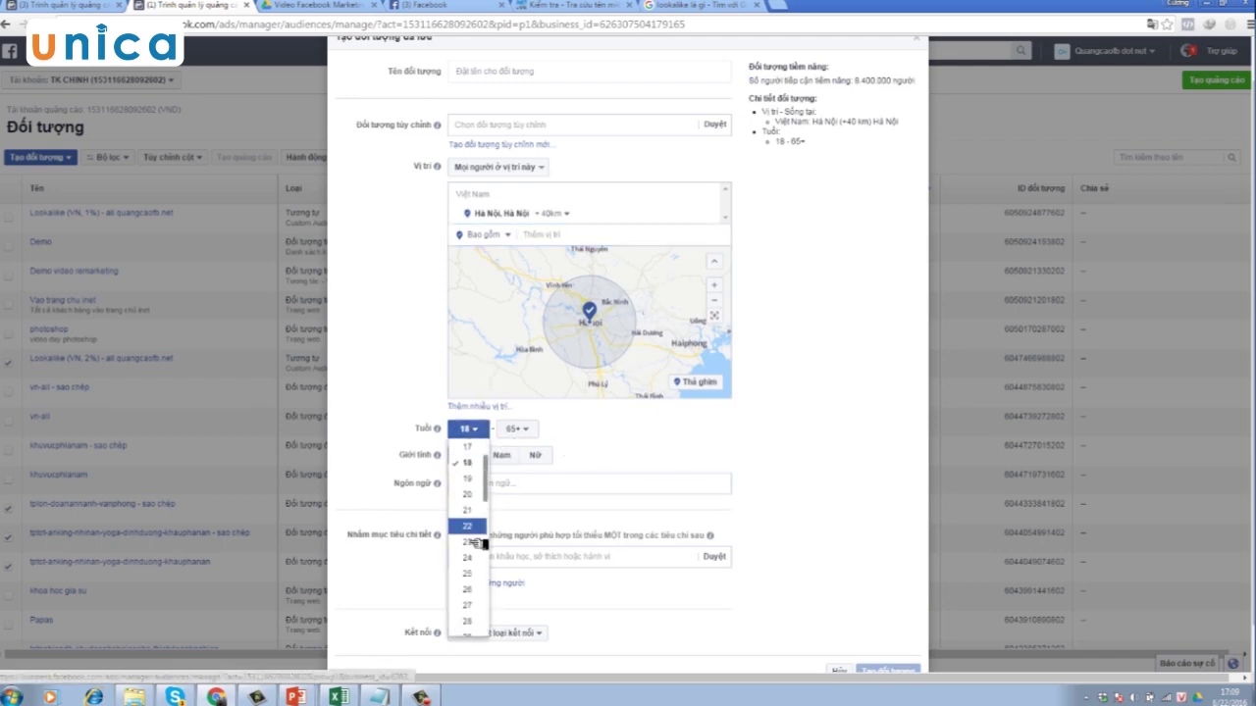
scroll(475, 542, down, 3)
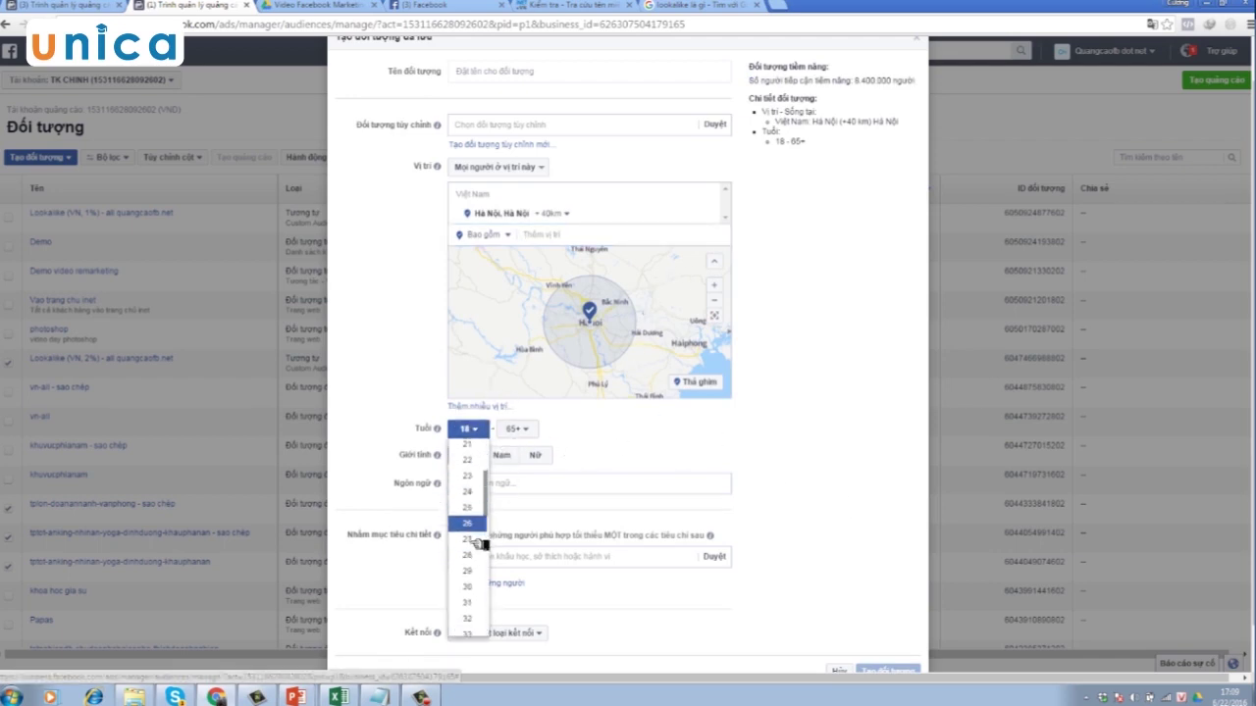
click(474, 540)
click(518, 430)
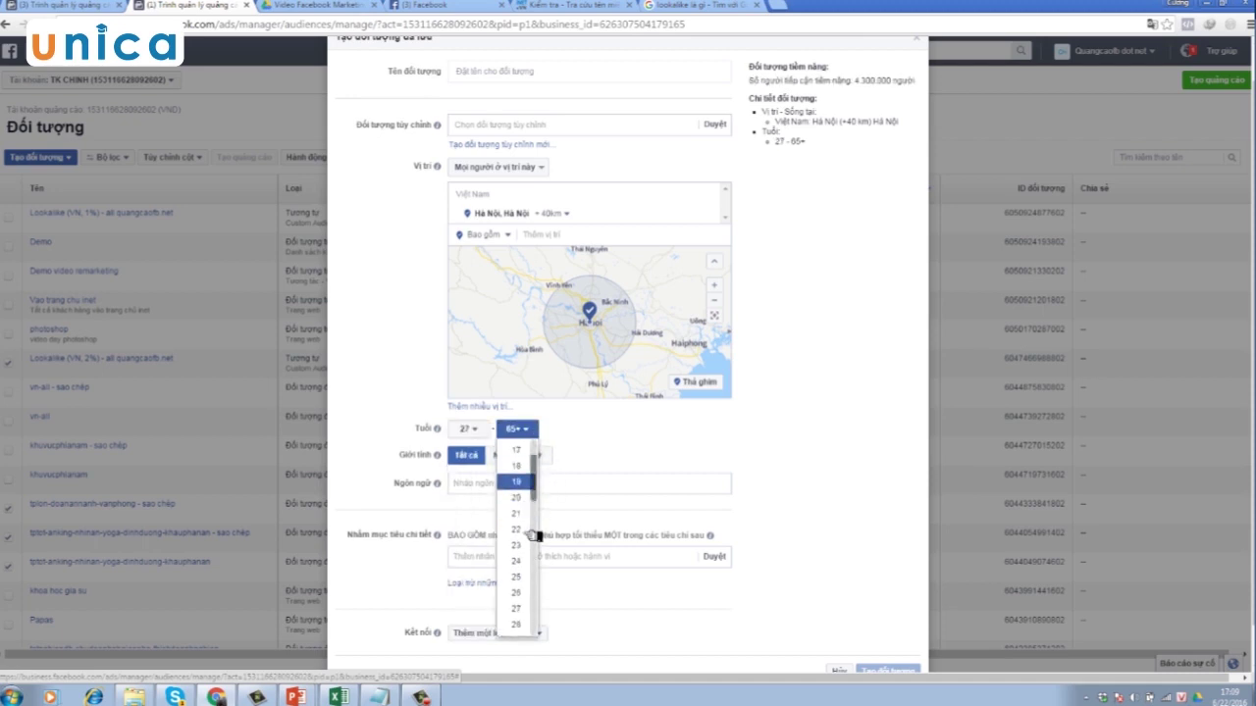
scroll(533, 535, down, 5)
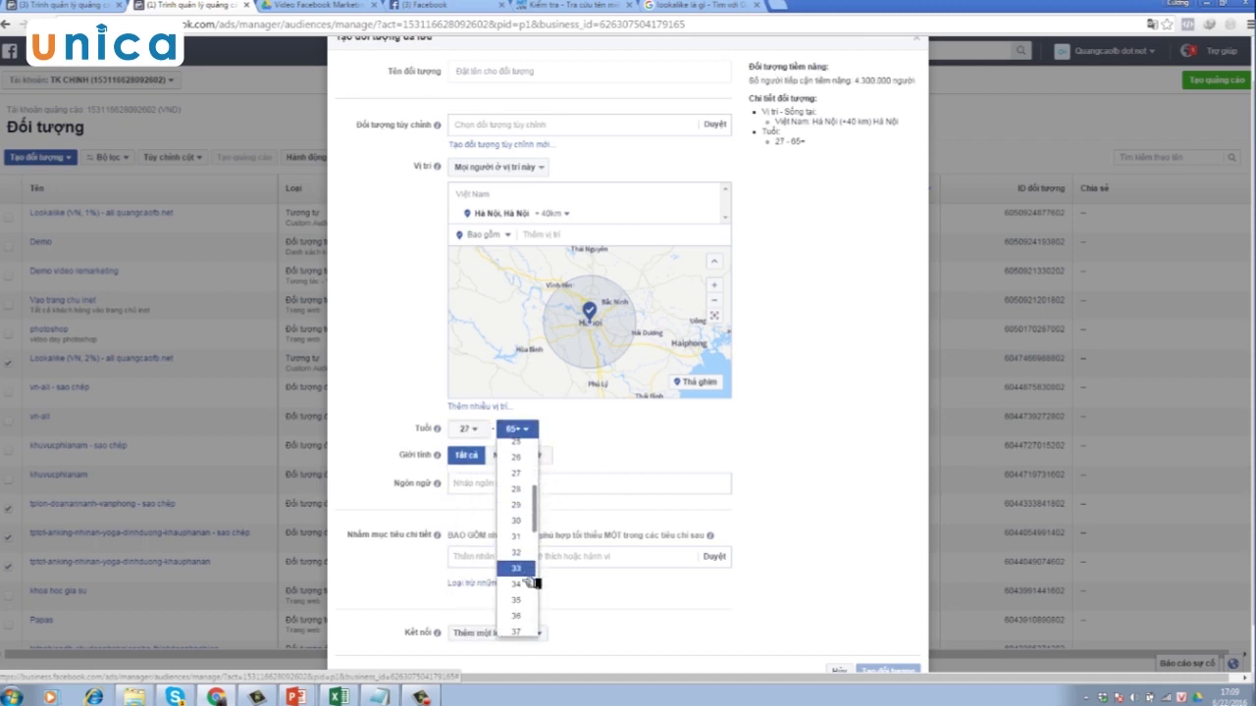
click(530, 599)
- Add the interests Món nướng and Bếp Gia Đình to the audience's detailed targeting
scroll(686, 471, down, 1)
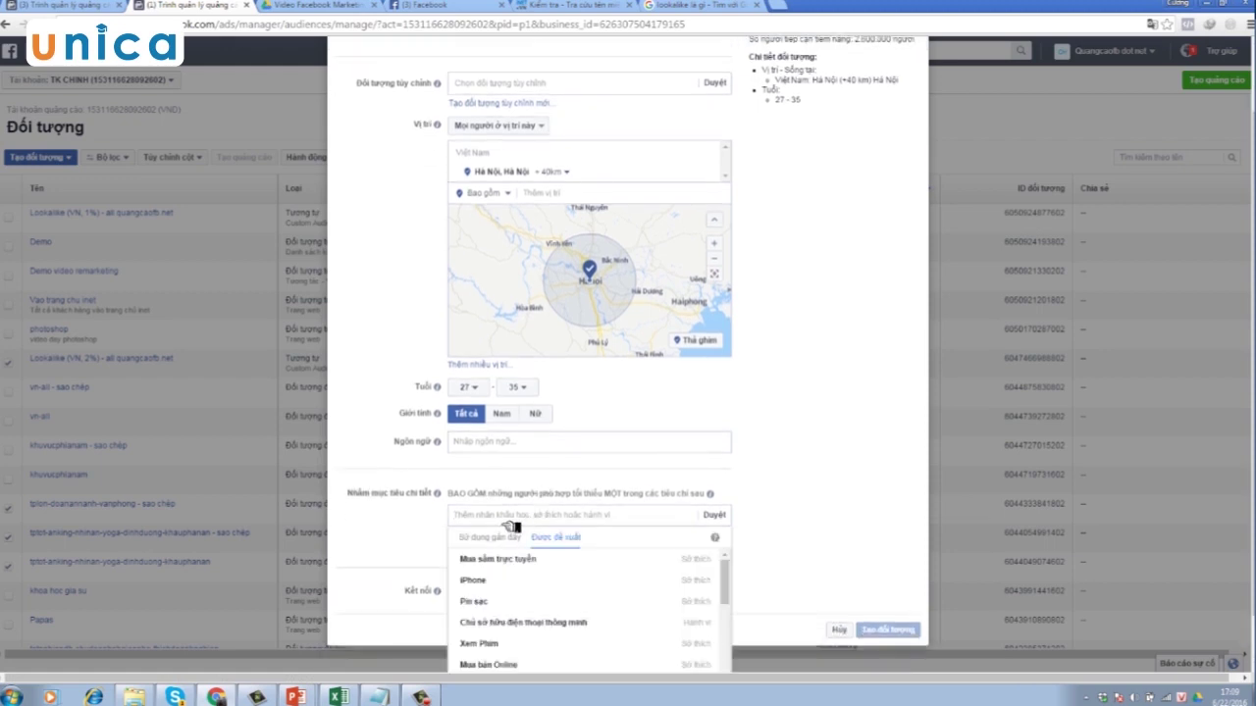
text(món)
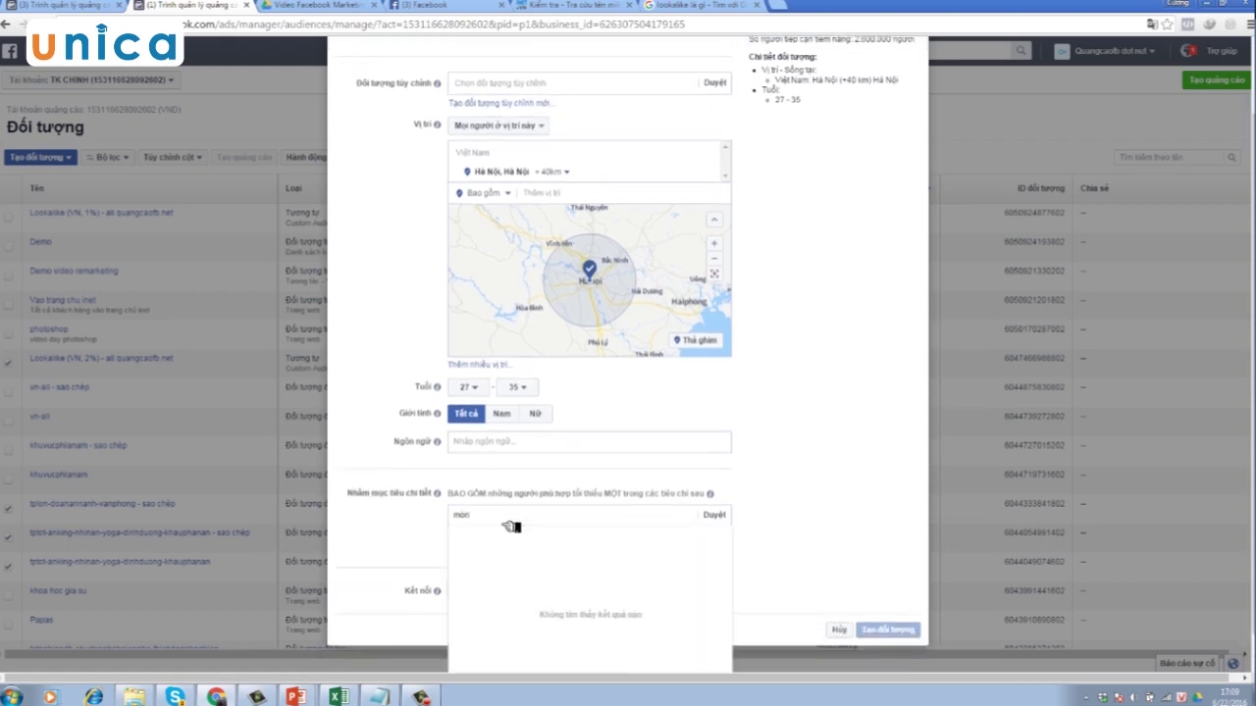
click(496, 536)
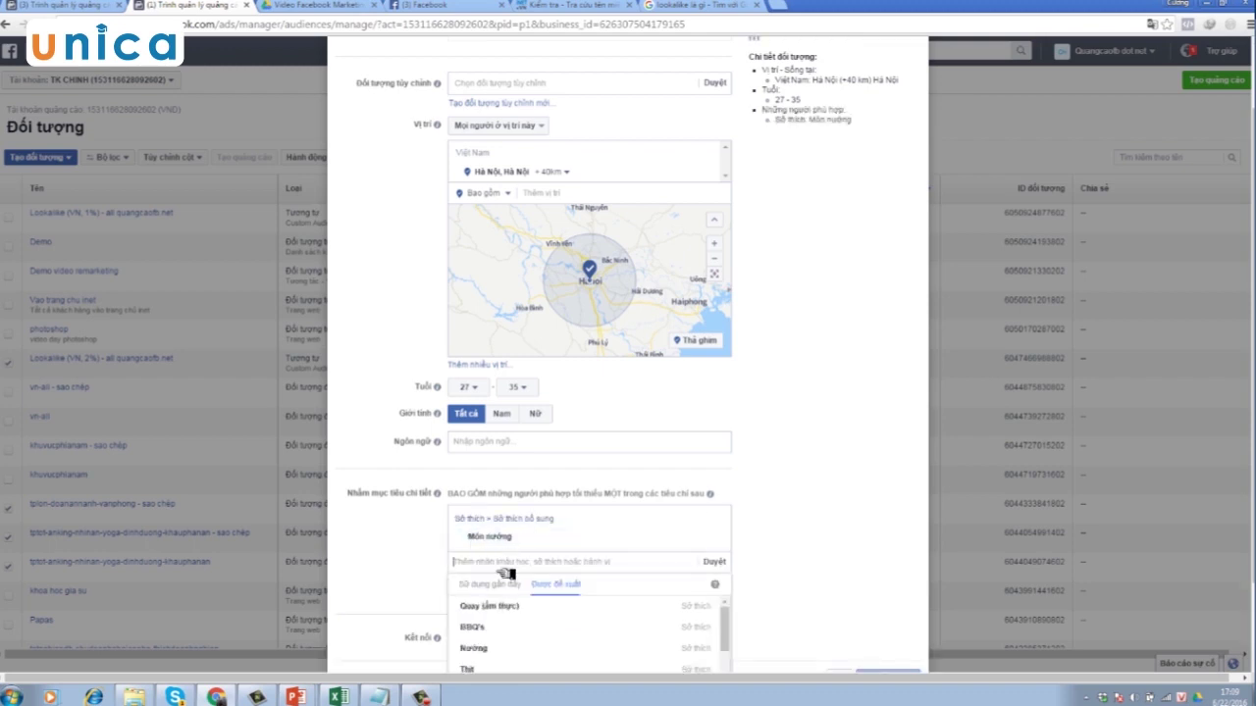
text(bếp)
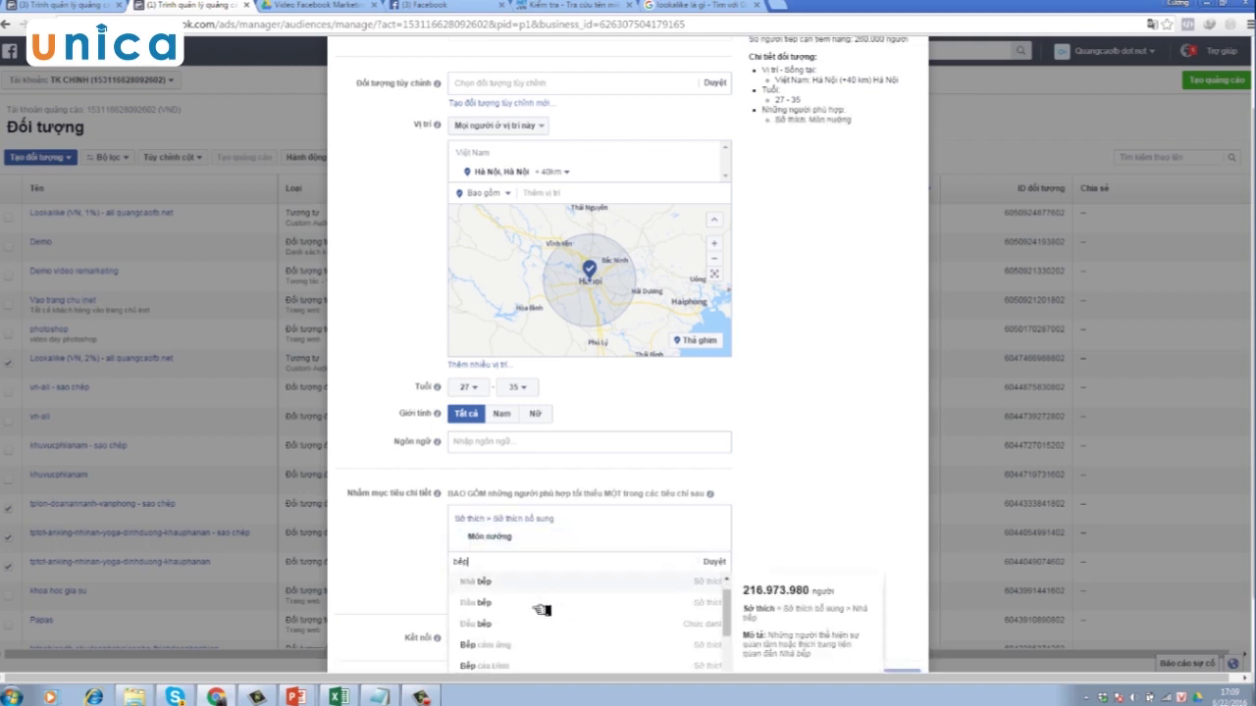
scroll(530, 592, up, 1)
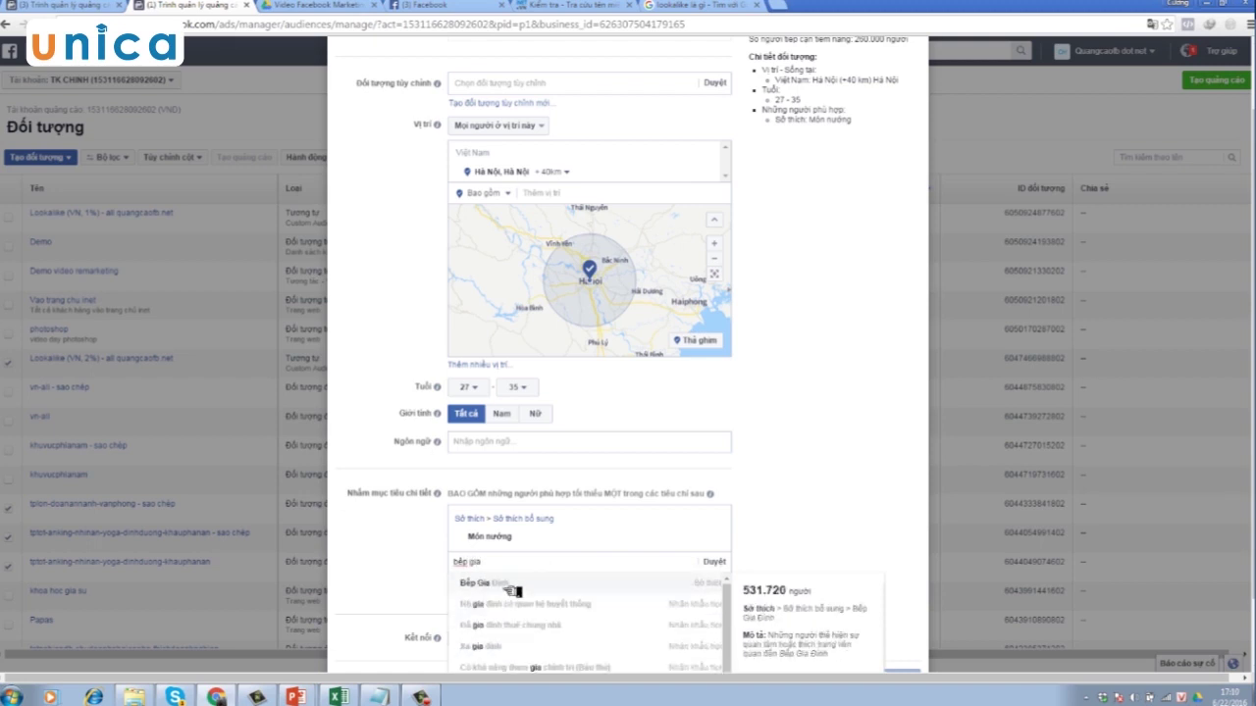
click(512, 584)
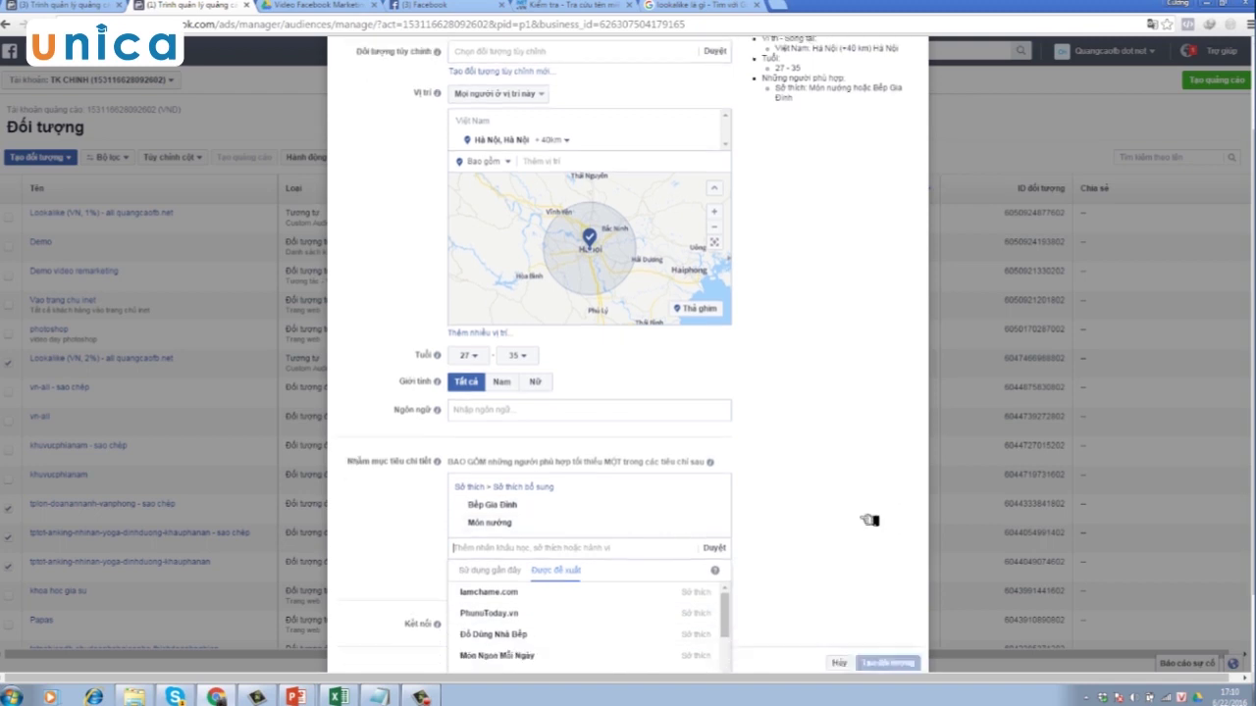
- Add the suggested interests Đồ Dùng Nhà Bếp, Món Ngon Mỗi Ngày and Dạy nấu ăn to the detailed targeting
click(496, 600)
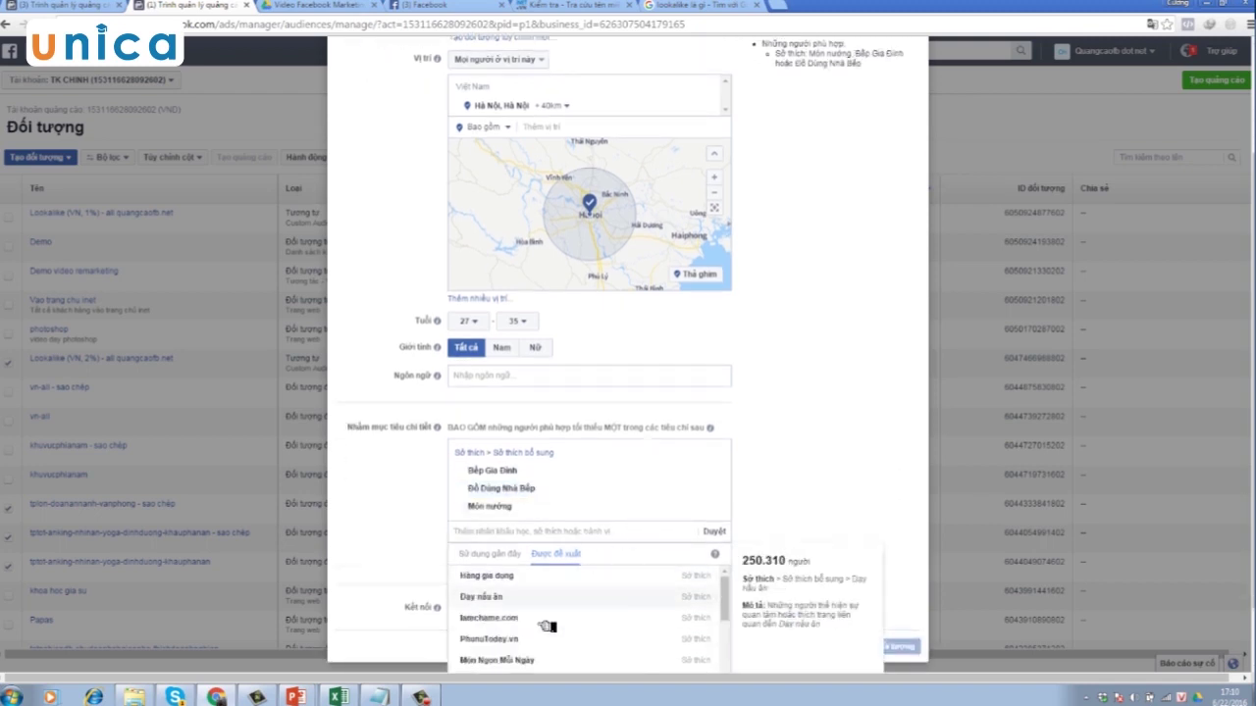
click(497, 660)
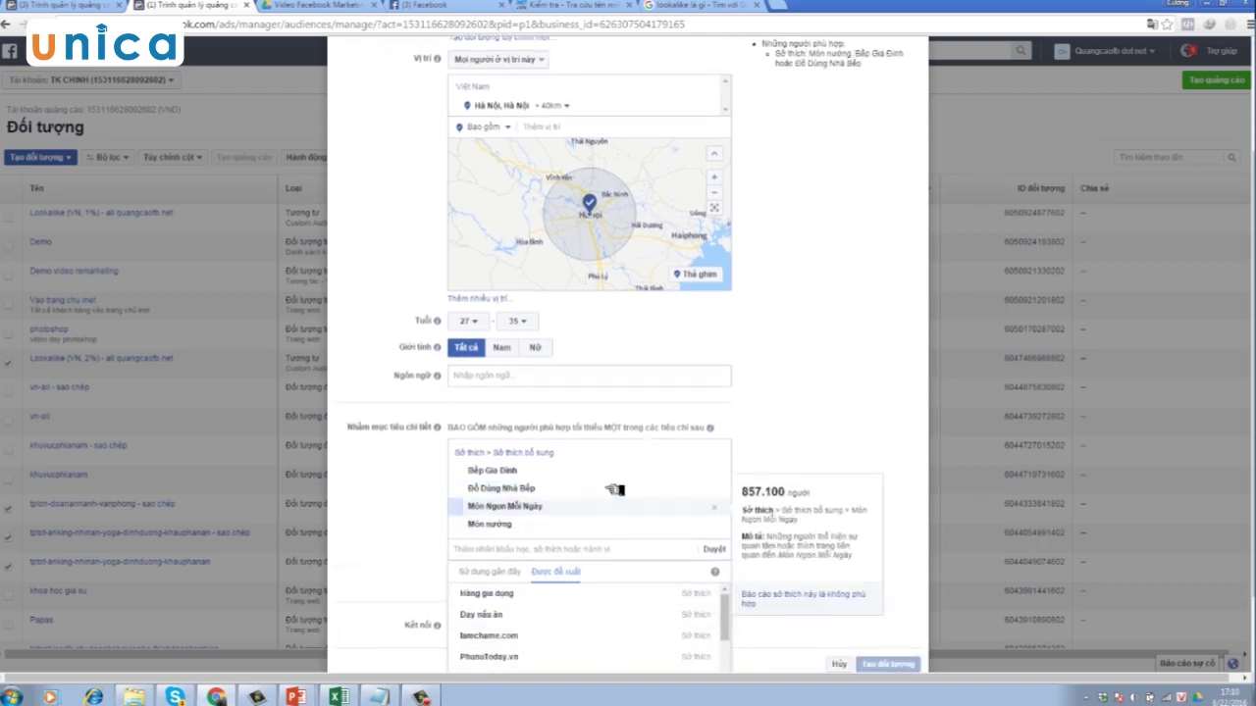
click(501, 616)
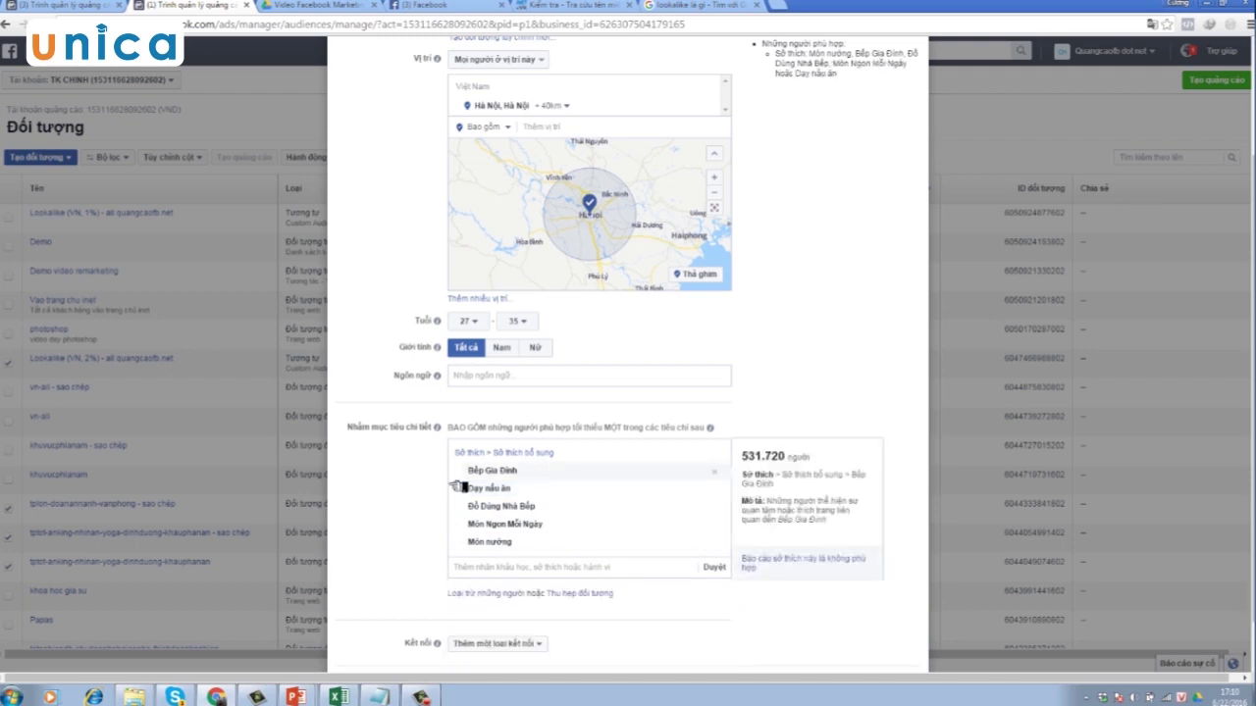
- Name the saved audience hn-17-35 and restrict its gender to women (Nữ)
scroll(588, 224, up, 3)
click(502, 116)
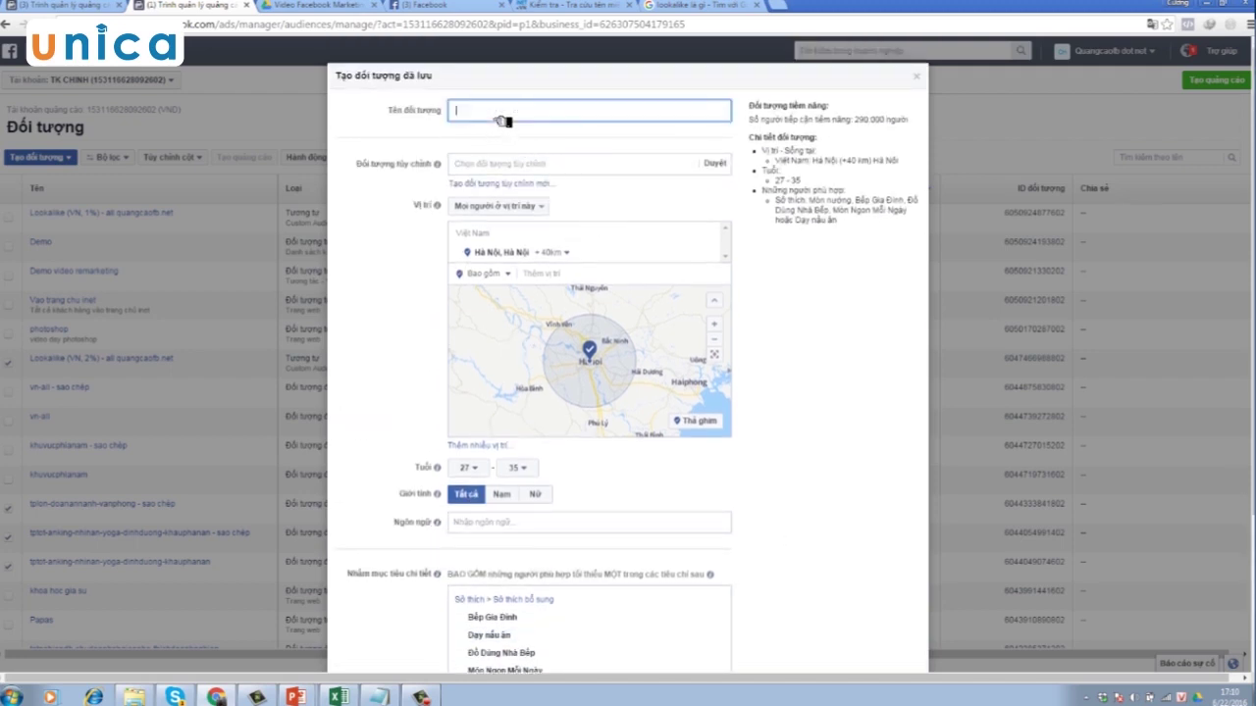
text(t)
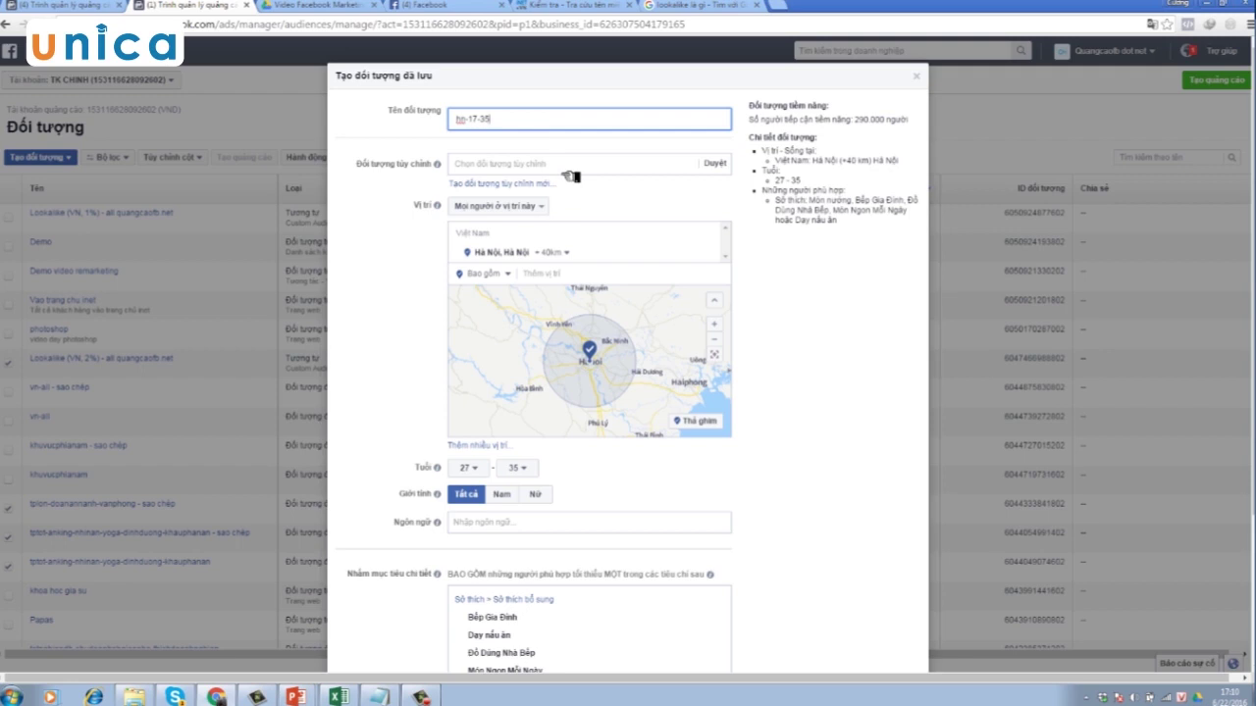
click(538, 496)
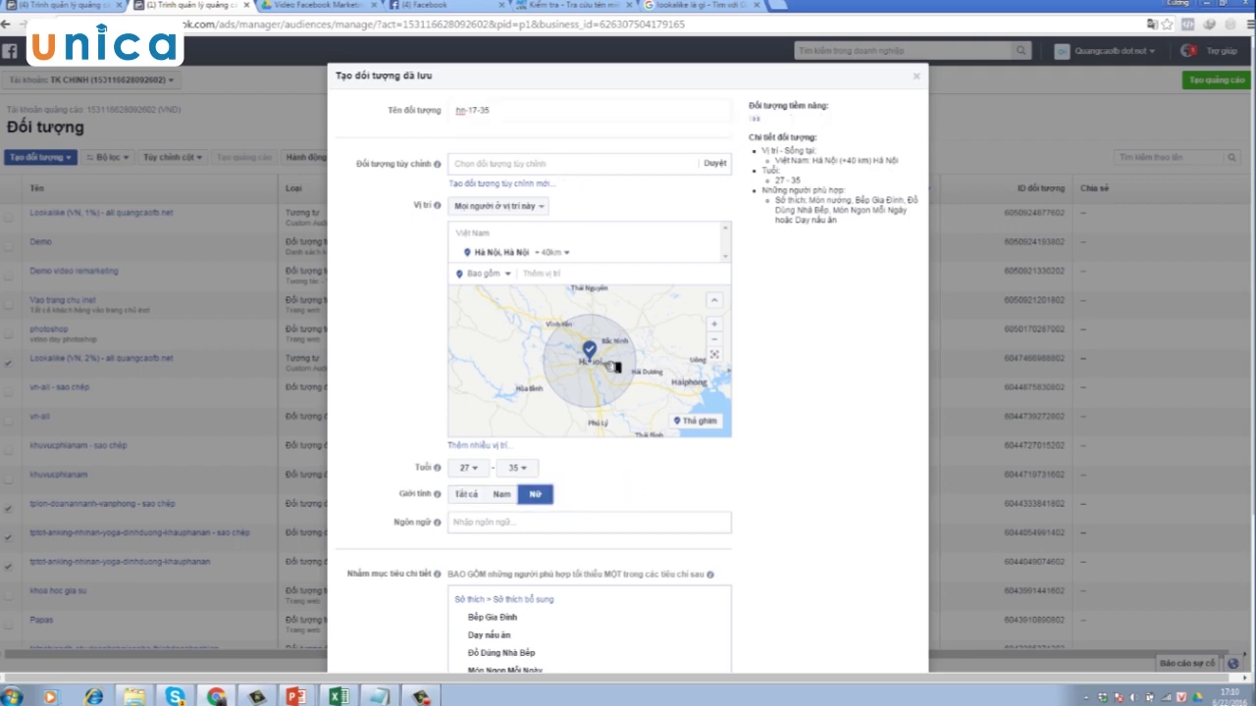
- Complete the audience name as hn-17-35-bep and create the saved audience
click(518, 119)
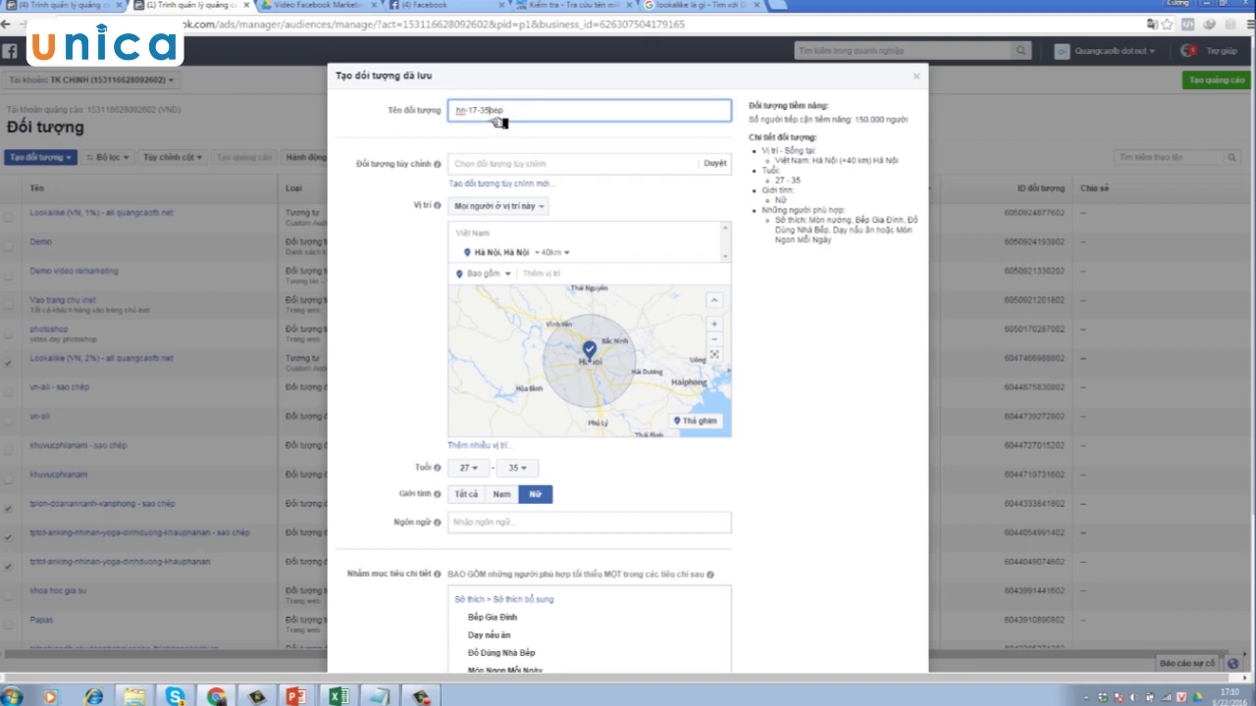
scroll(883, 572, down, 2)
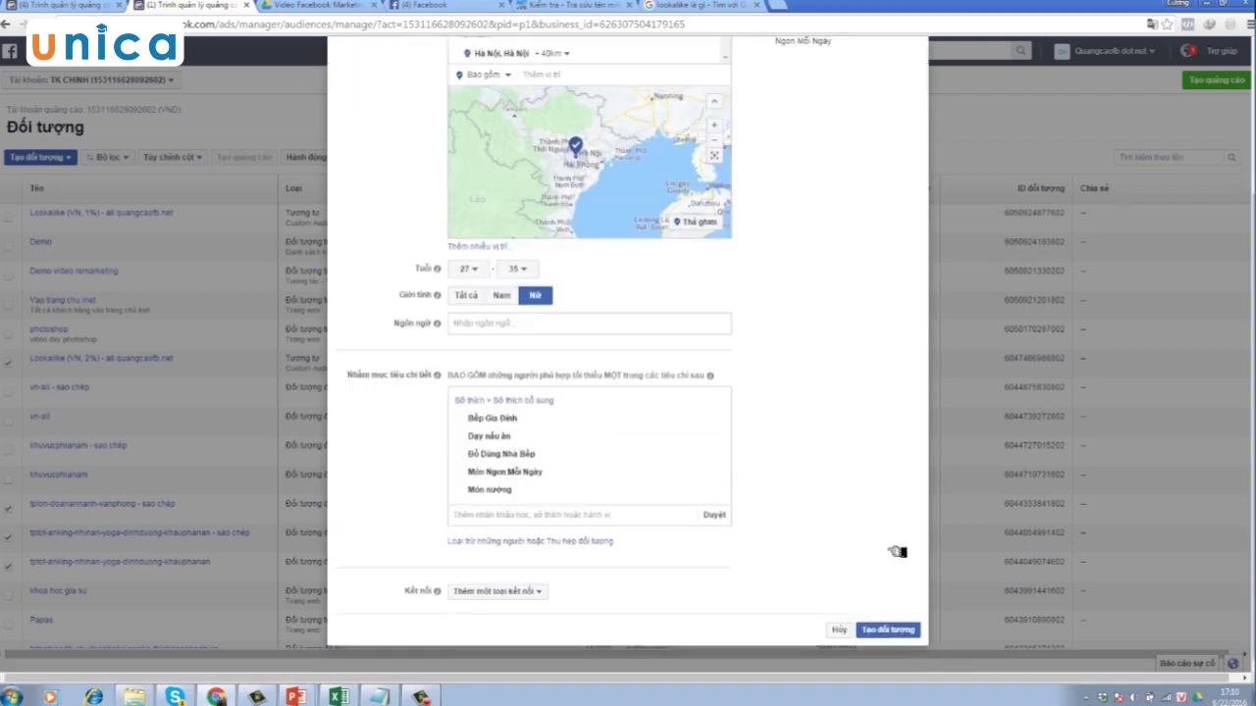
click(886, 628)
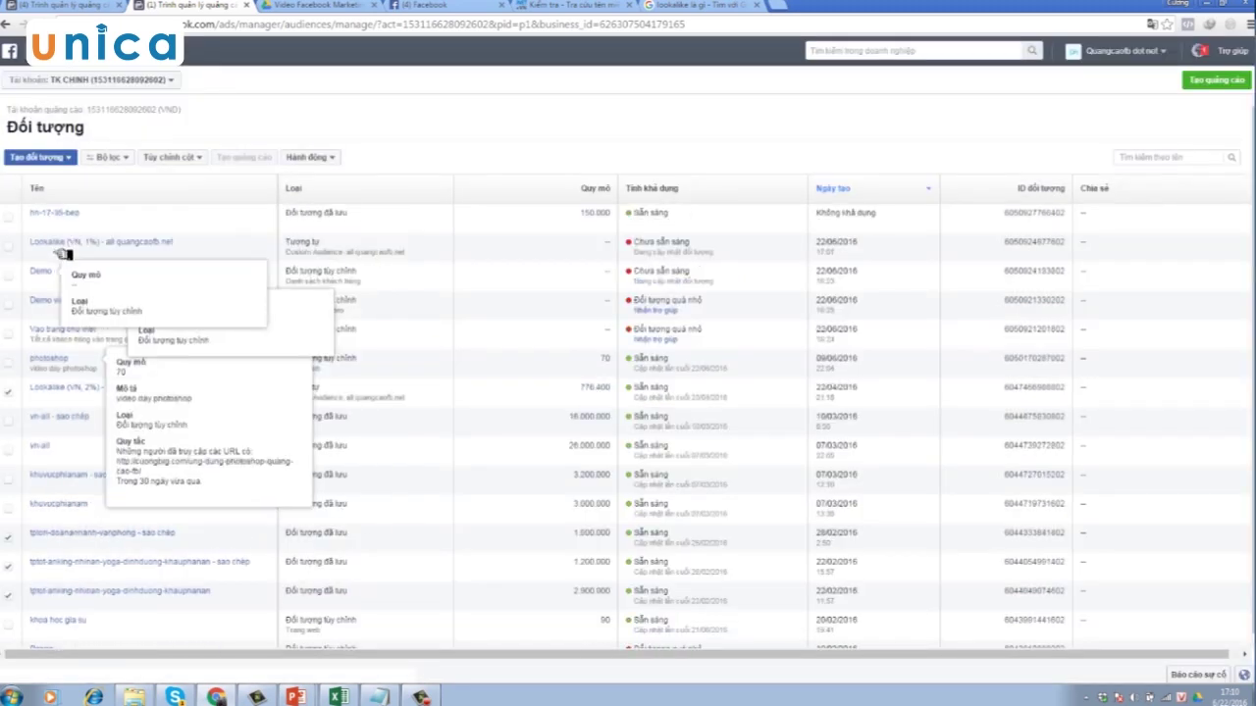
- Start another saved audience and set its location to Hà Nội, Việt Nam
mouse_move(85, 256)
click(69, 158)
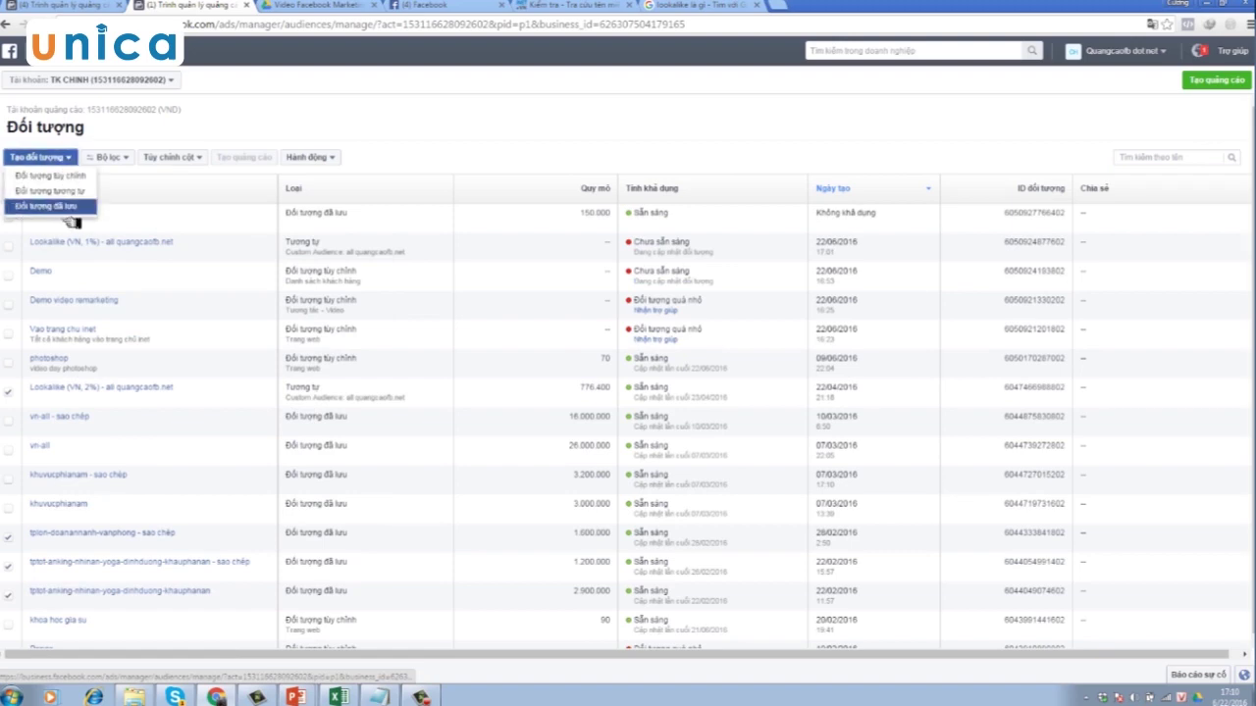
click(65, 210)
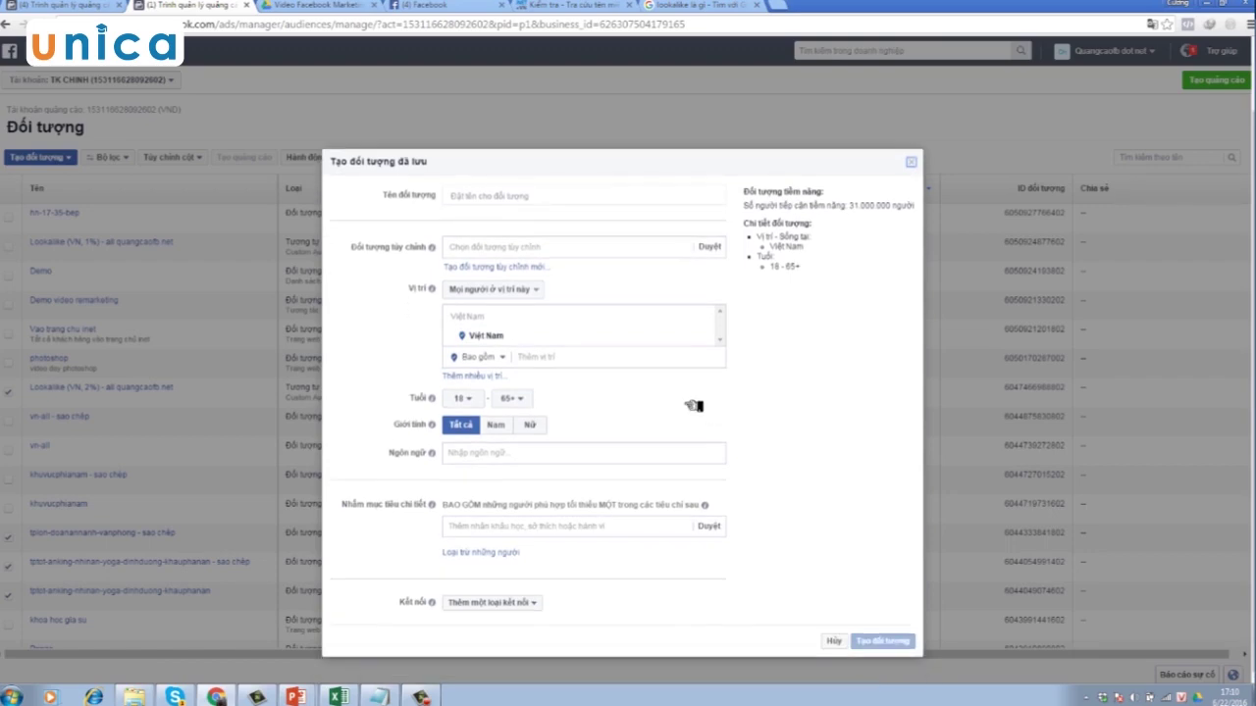
click(553, 355)
click(551, 212)
text(ha)
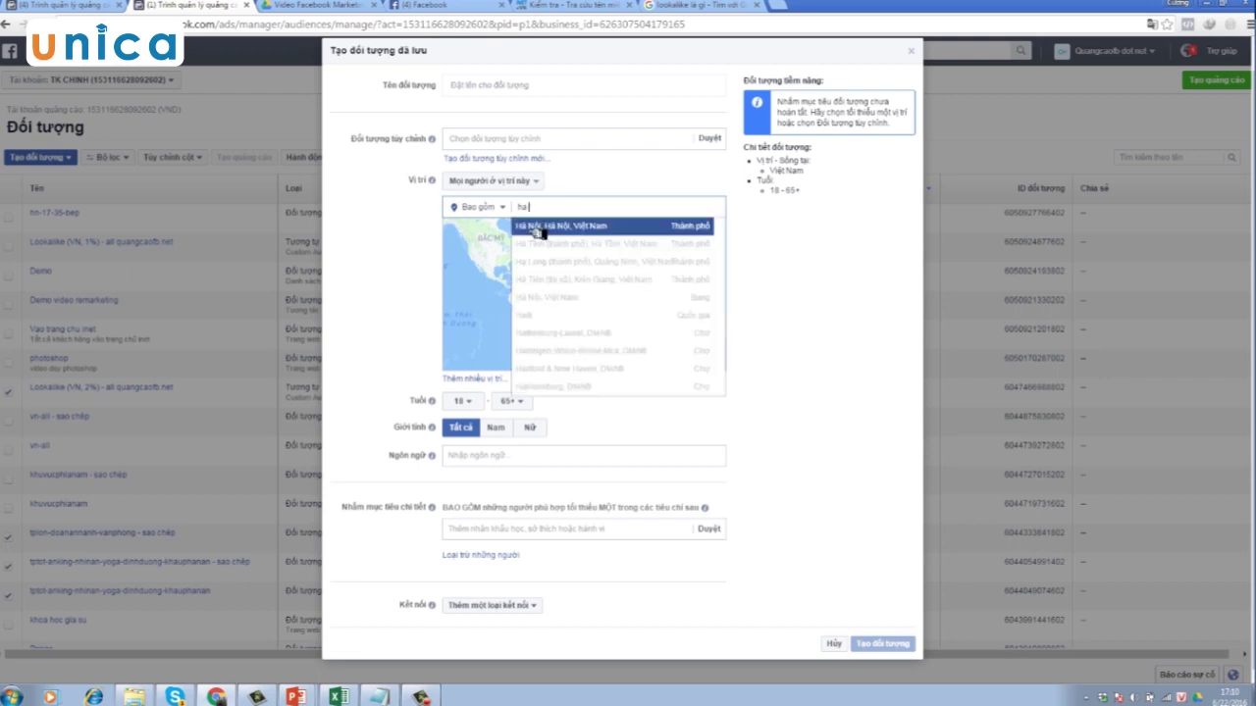
click(538, 232)
- Set the new audience's age range to 27 - 35 and restrict its gender to women (Nữ)
click(462, 440)
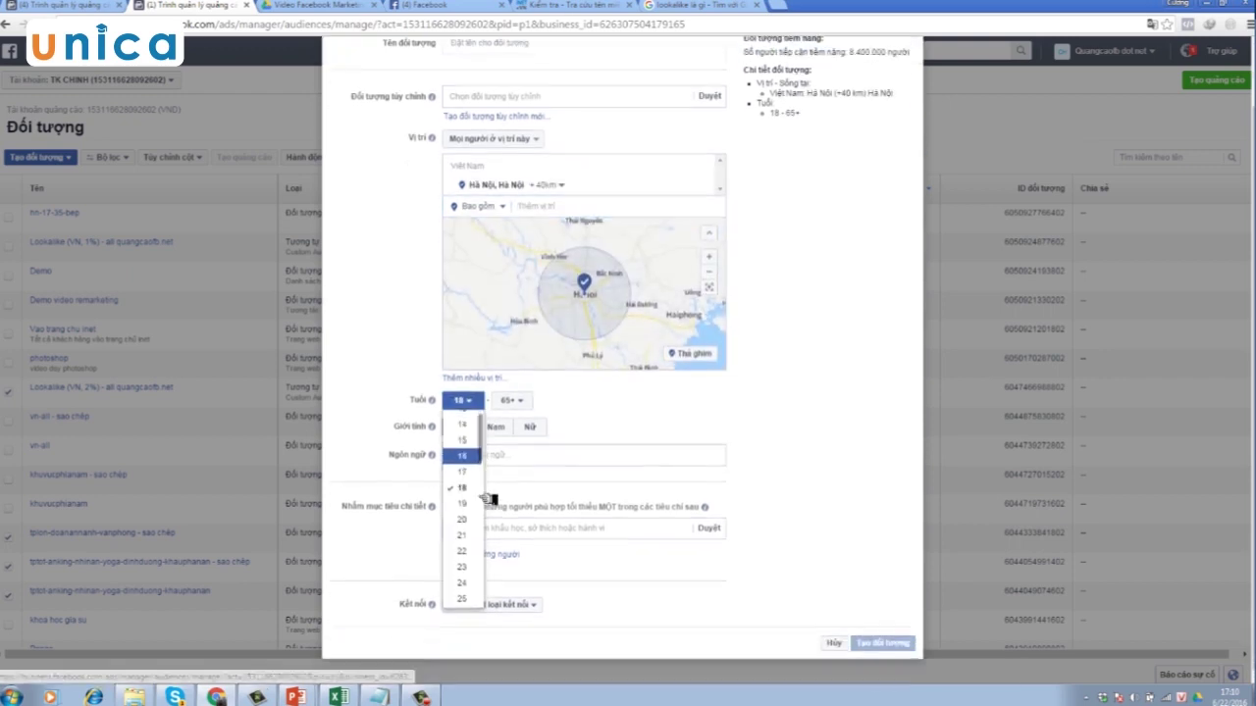
scroll(488, 499, down, 2)
click(476, 572)
click(511, 399)
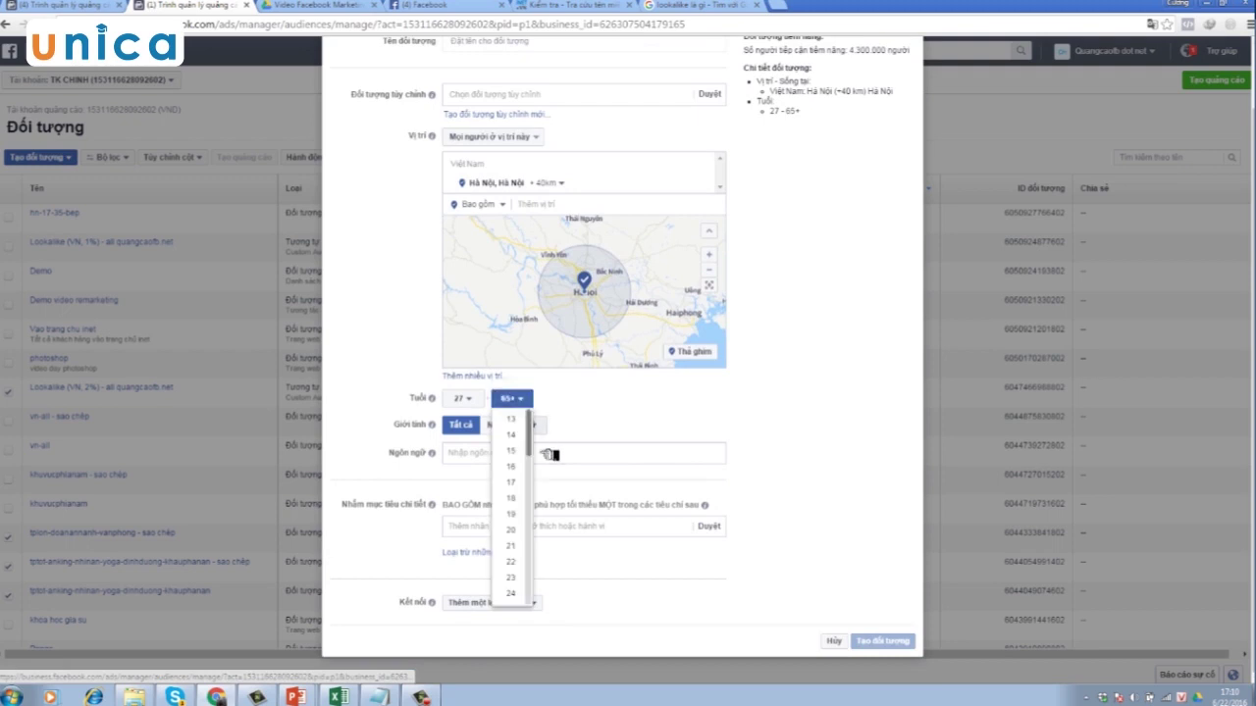
scroll(530, 559, down, 4)
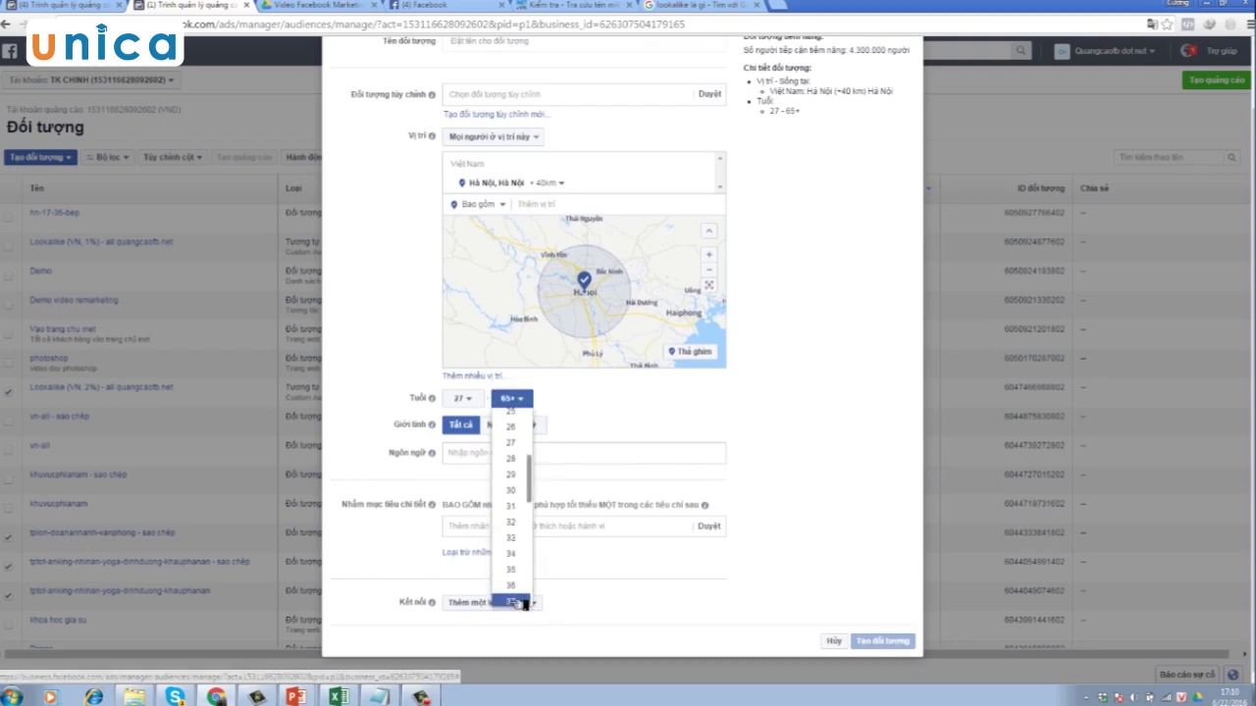
click(510, 569)
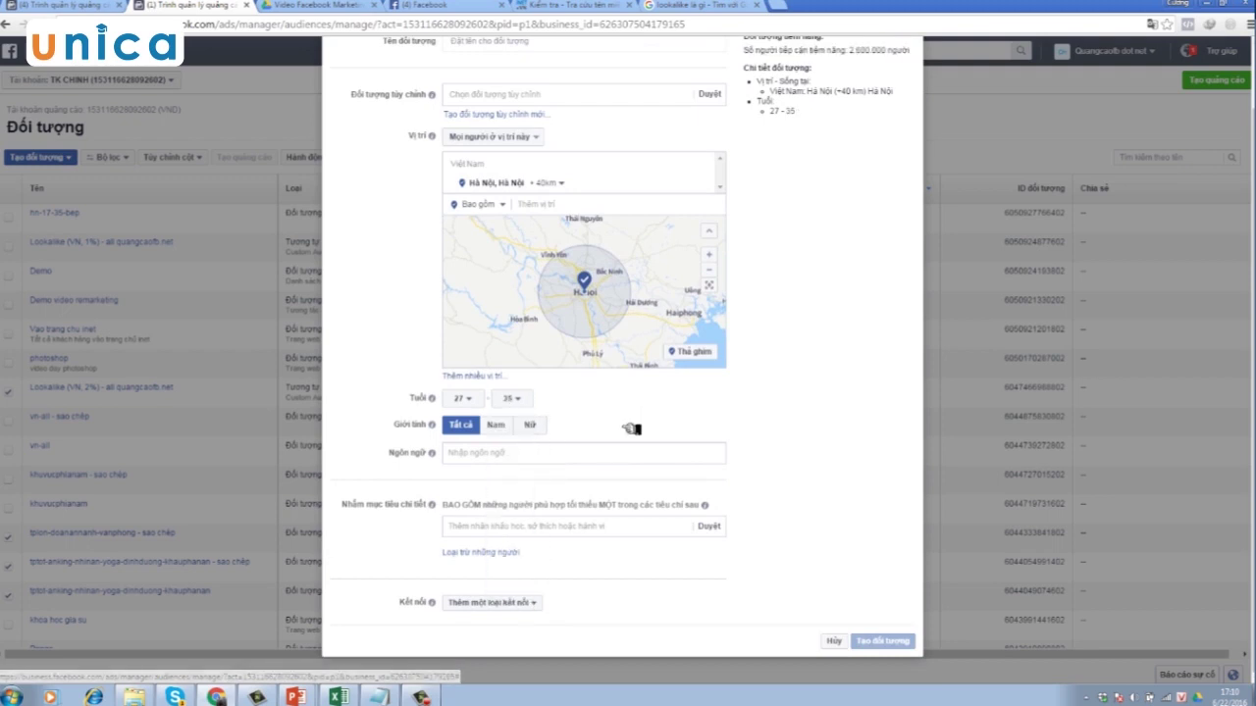
click(531, 426)
click(512, 457)
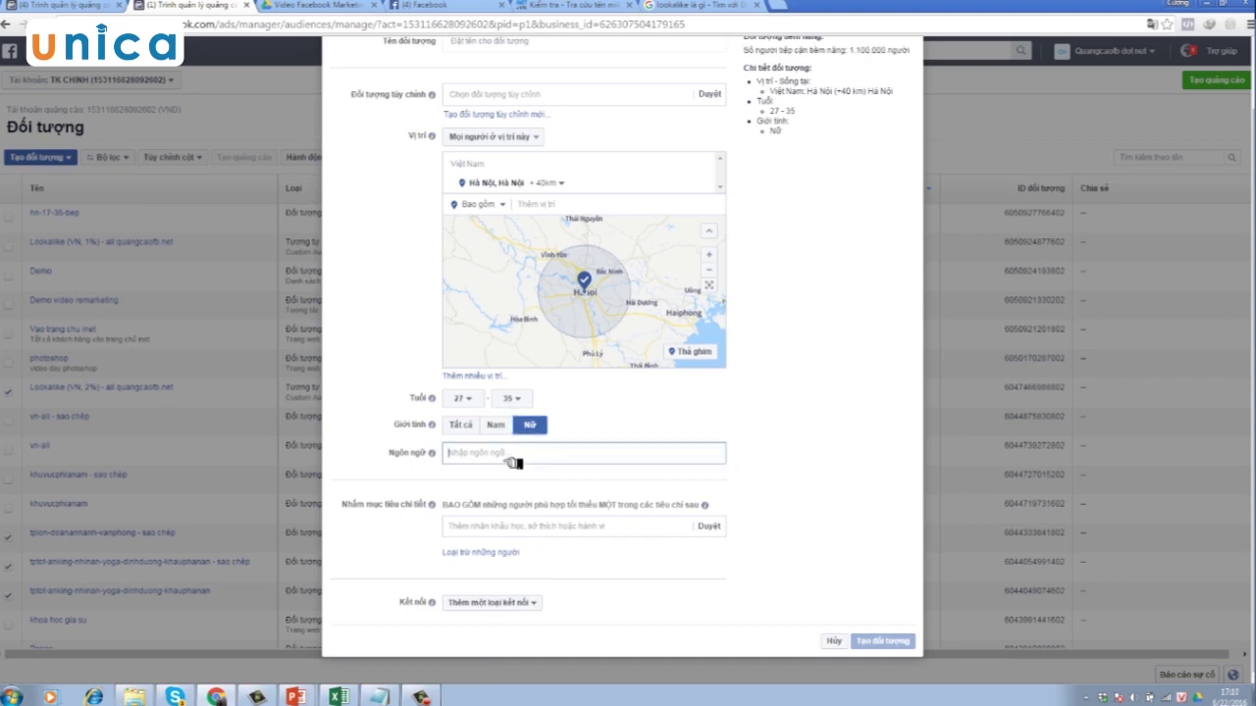
text(ta)
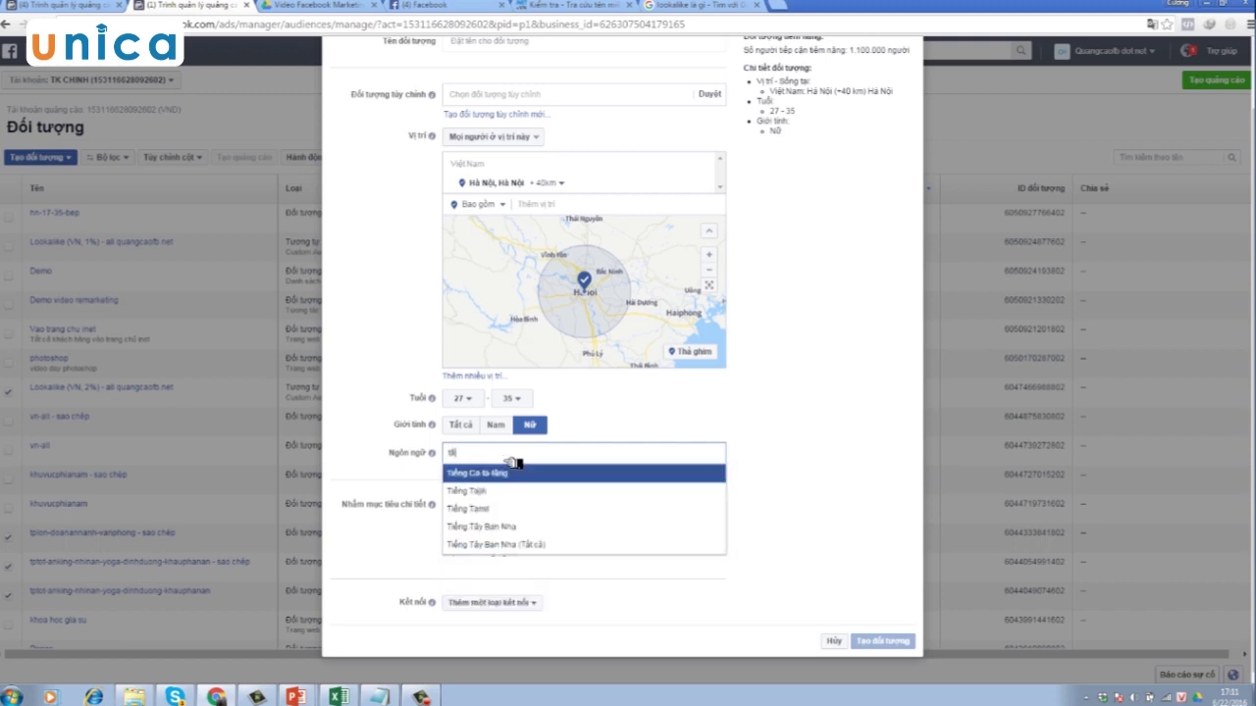
text(o chí)
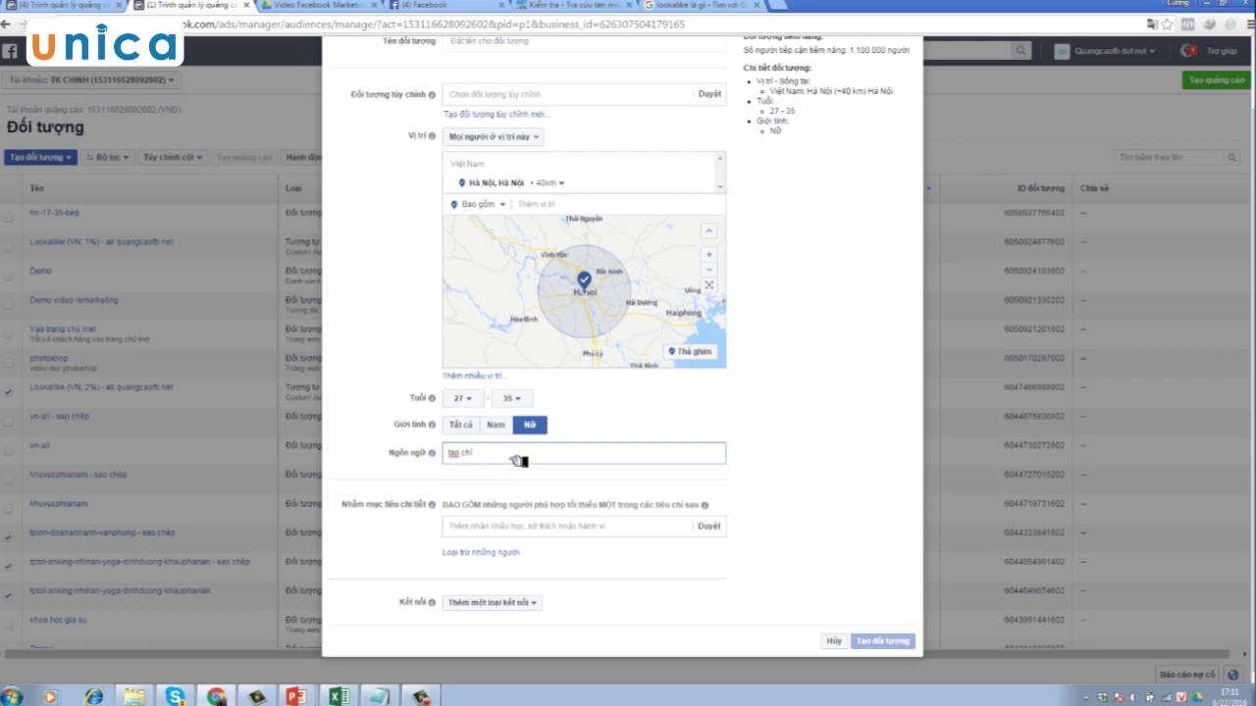
key(BackSpace)
key(BackSpace)
- Look up magazine interests (tạp chí) and add Vogue (tạp chí) and Elle (tạp chí) to the detailed targeting
click(499, 538)
text(ta)
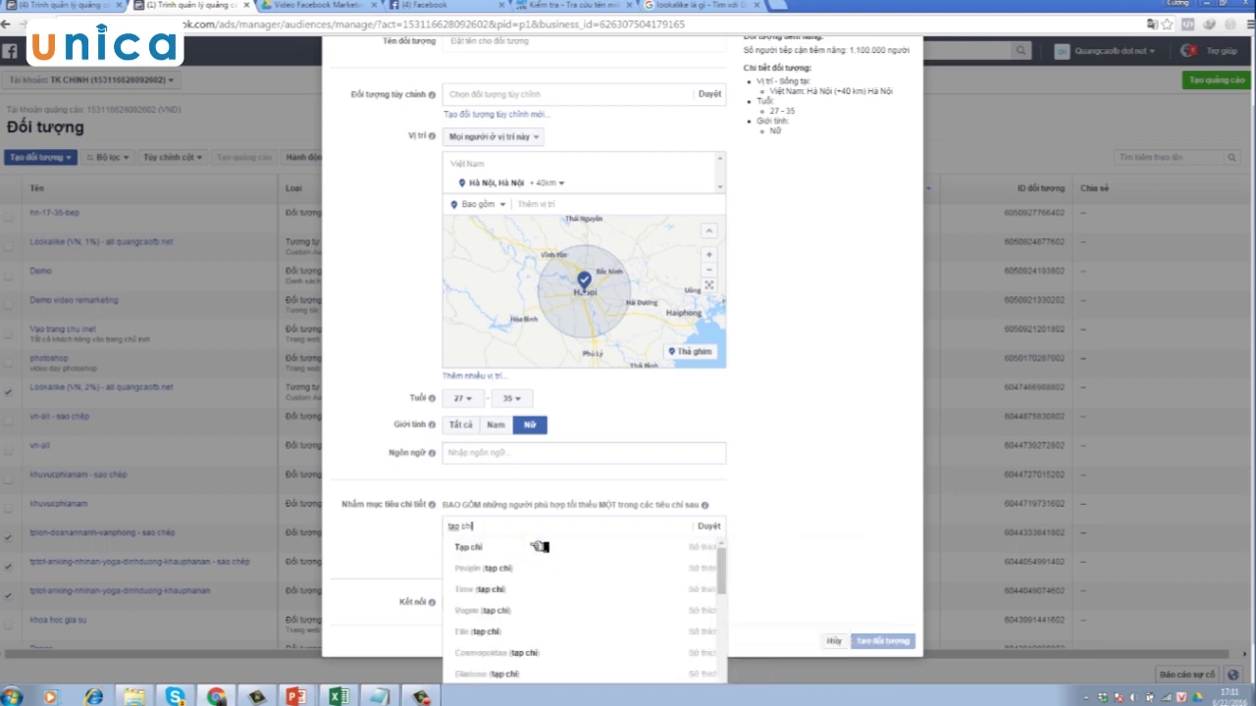
click(490, 616)
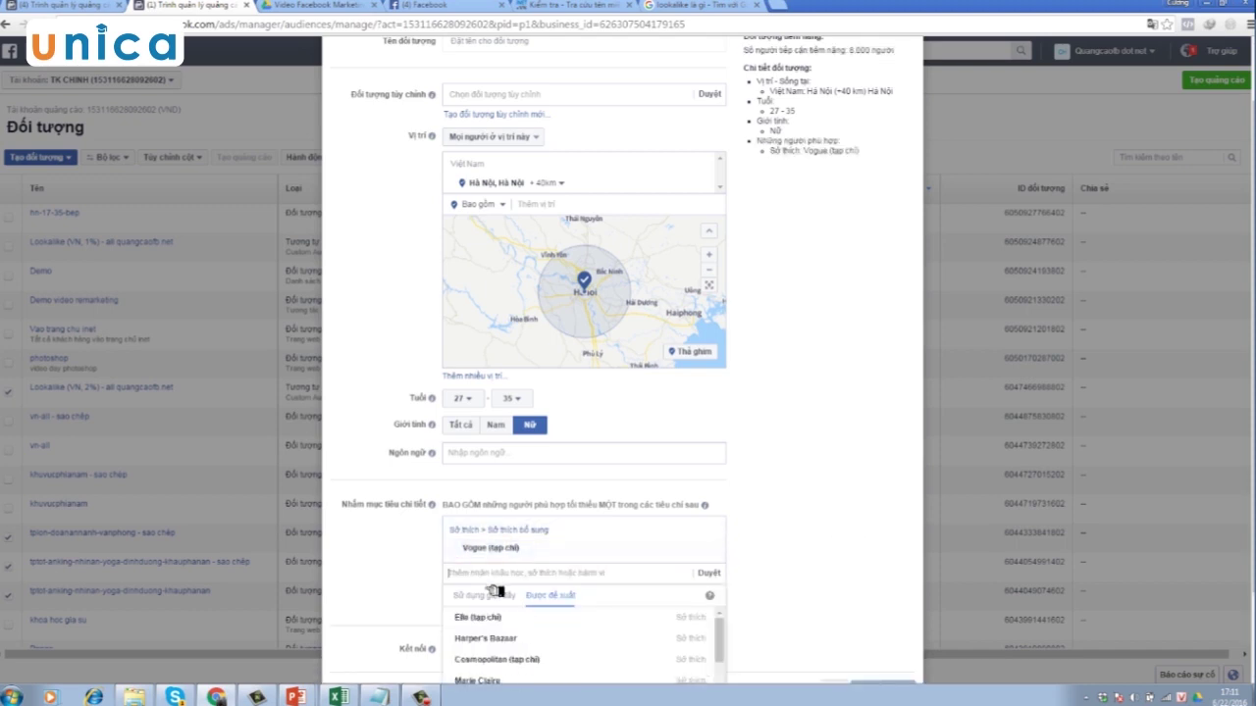
click(491, 620)
scroll(328, 527, down, 2)
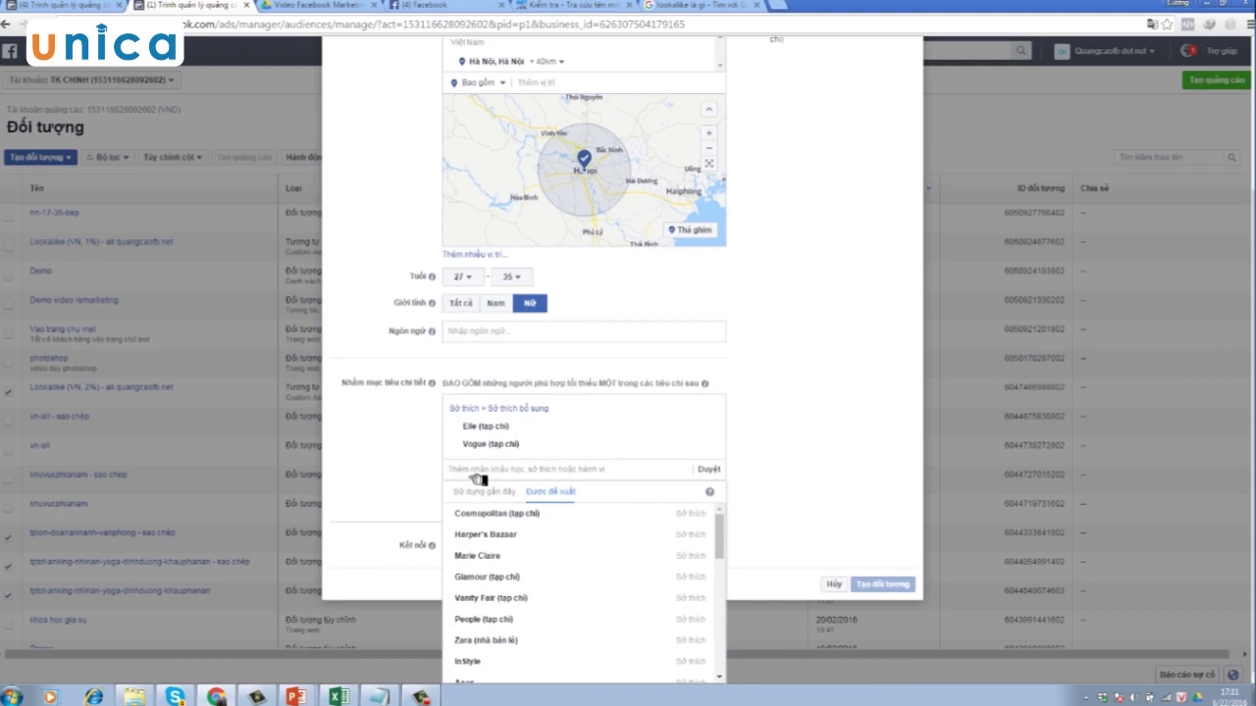
text(e)
scroll(479, 479, up, 1)
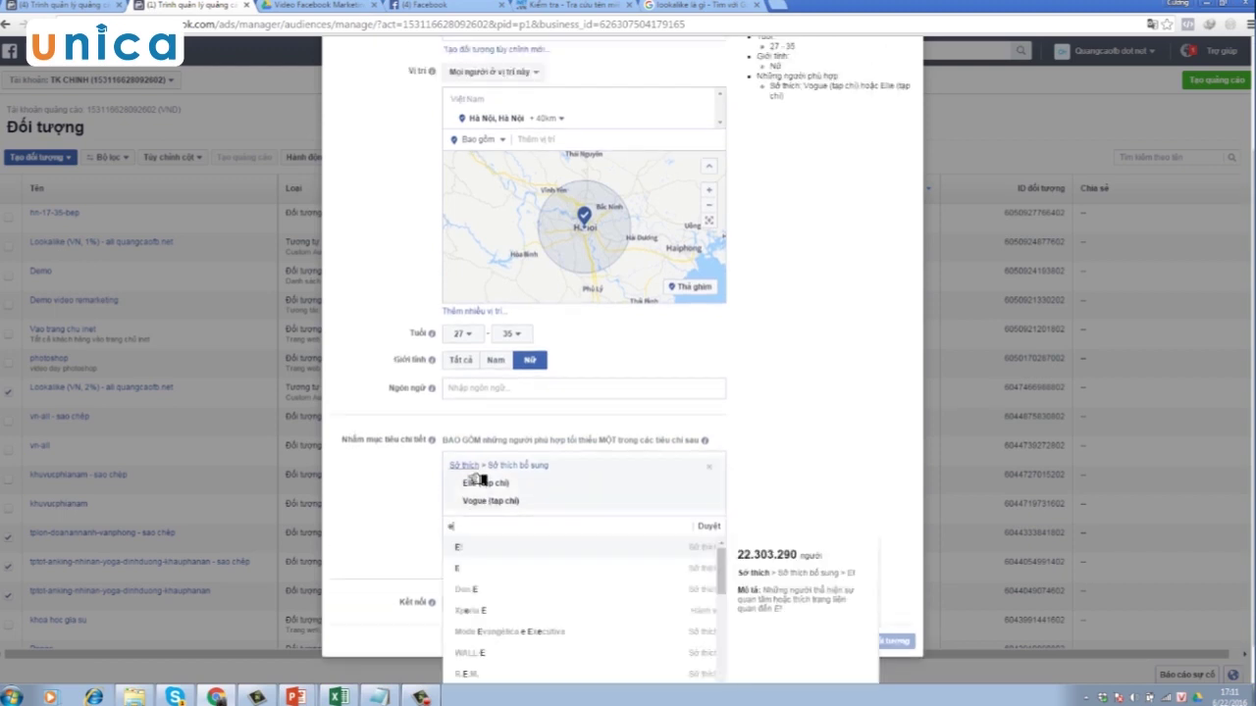
text(l)
key(BackSpace)
key(BackSpace)
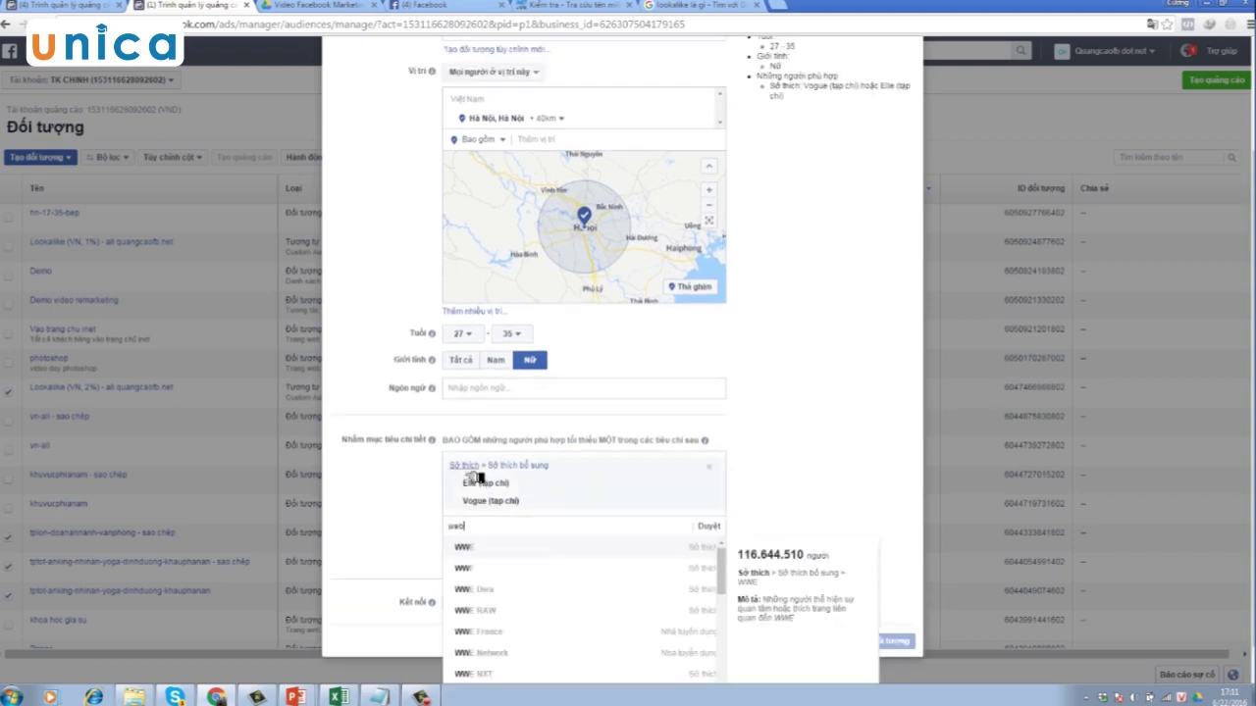
- Add the interests Webtretho and lamchame.com to the audience's detailed targeting
text(ebtre)
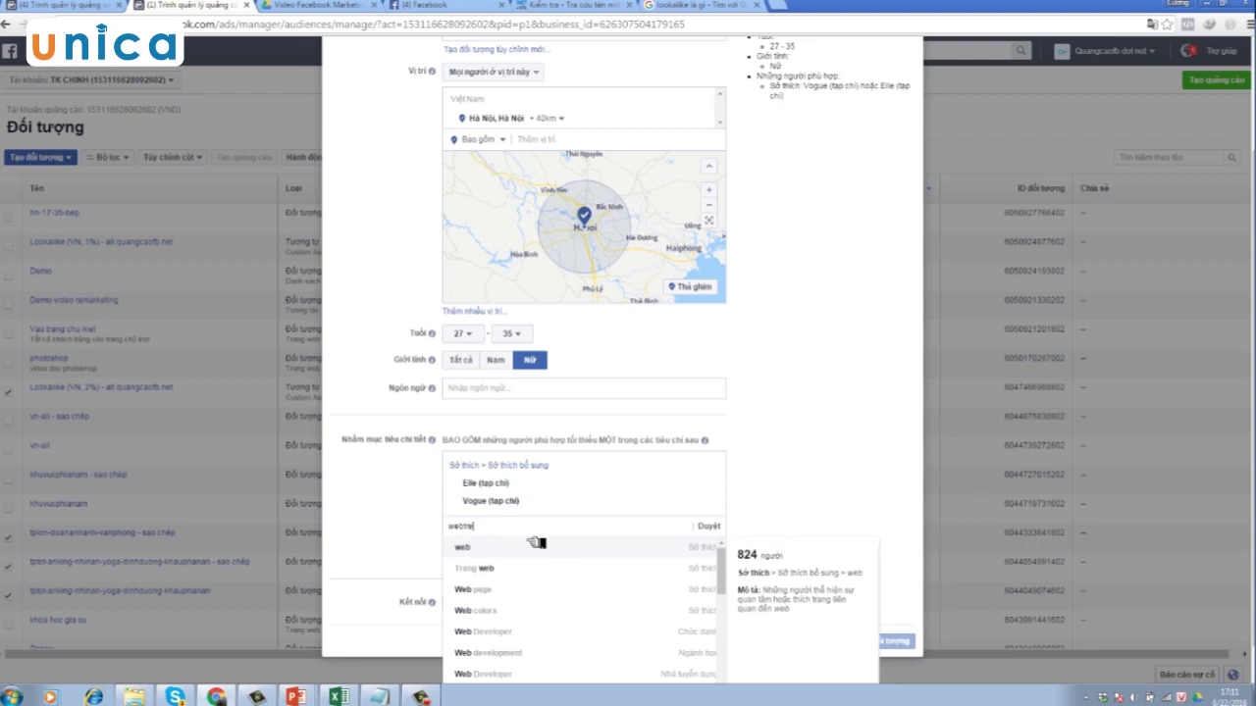
click(501, 557)
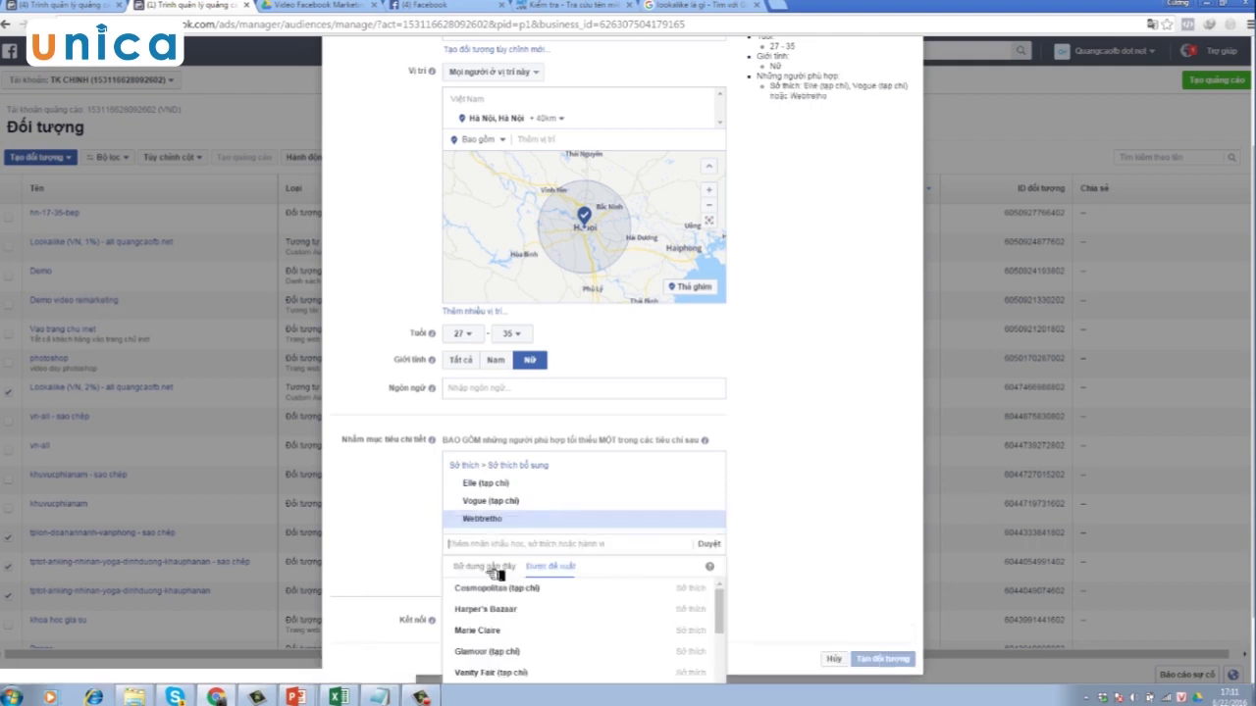
text(lam)
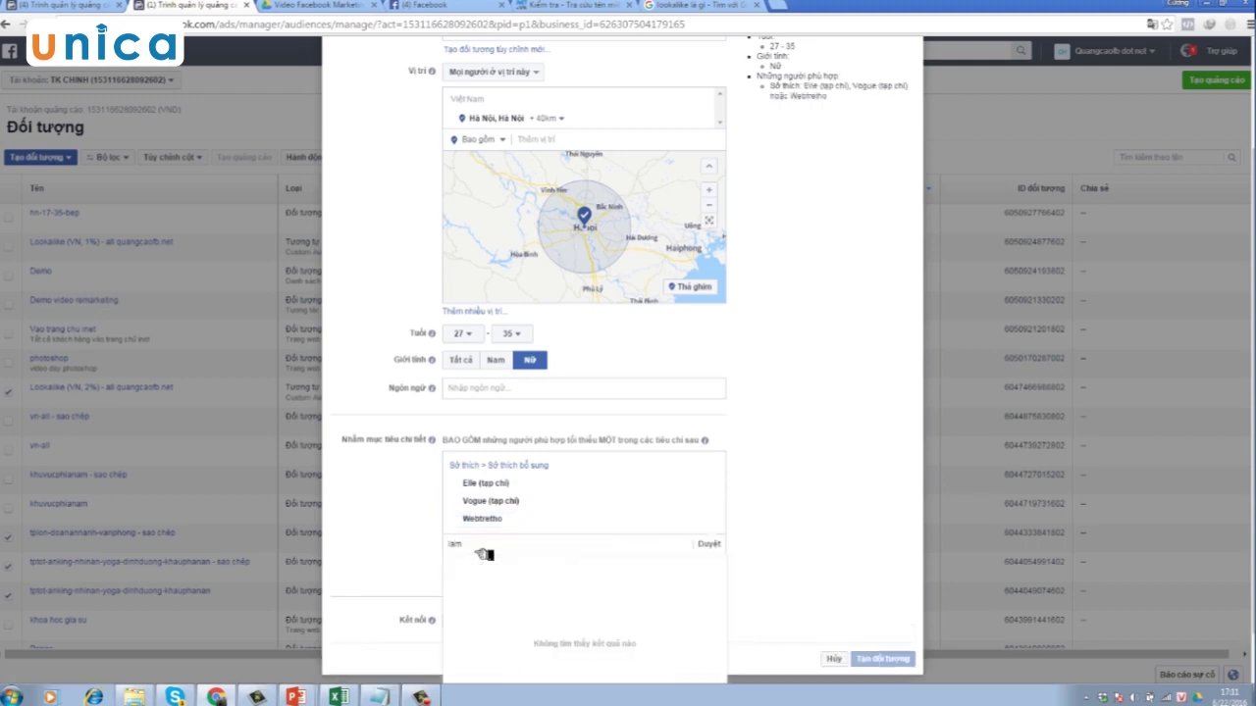
text(cham)
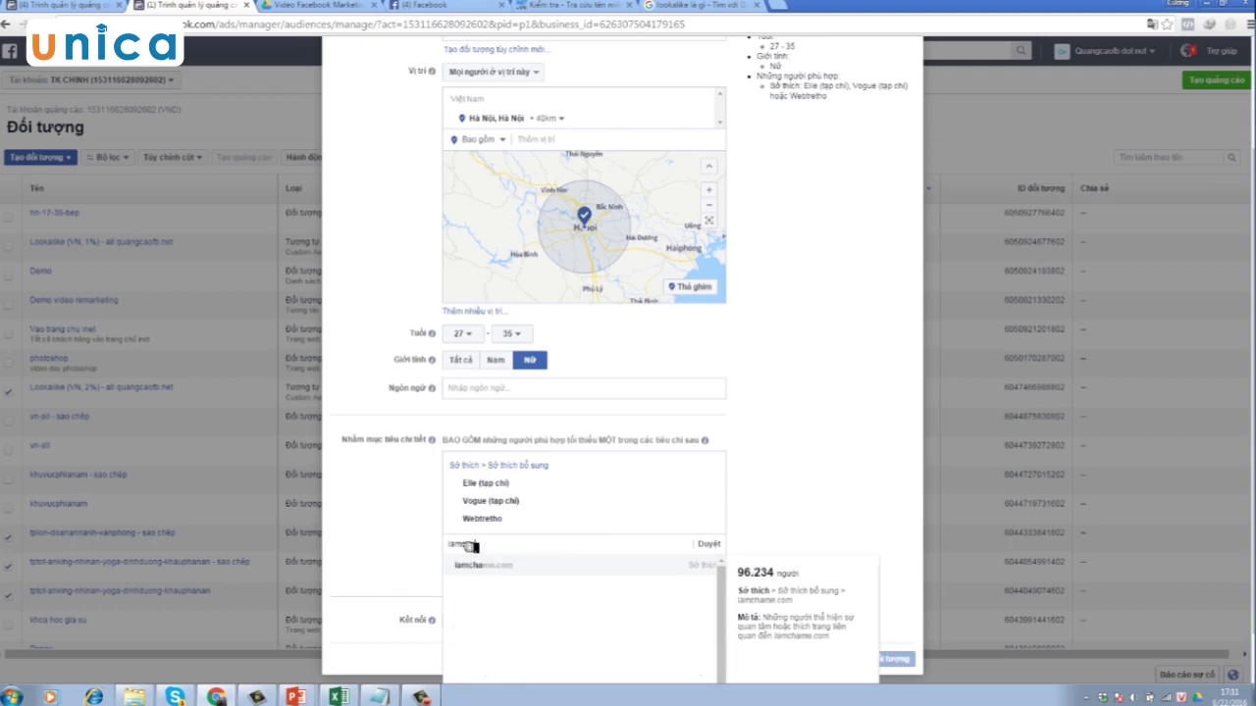
click(483, 569)
- Name the audience hn-27-35-baochi and create it
scroll(552, 307, up, 2)
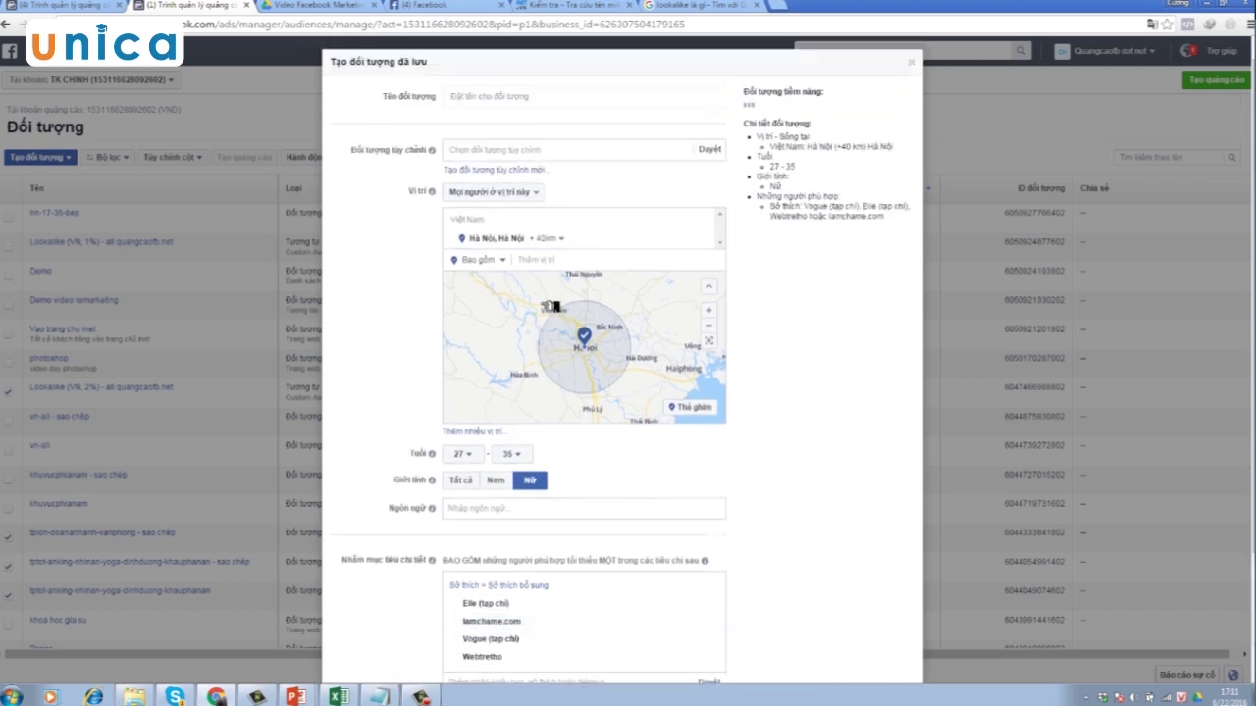
scroll(551, 307, up, 2)
click(523, 119)
text(hn)
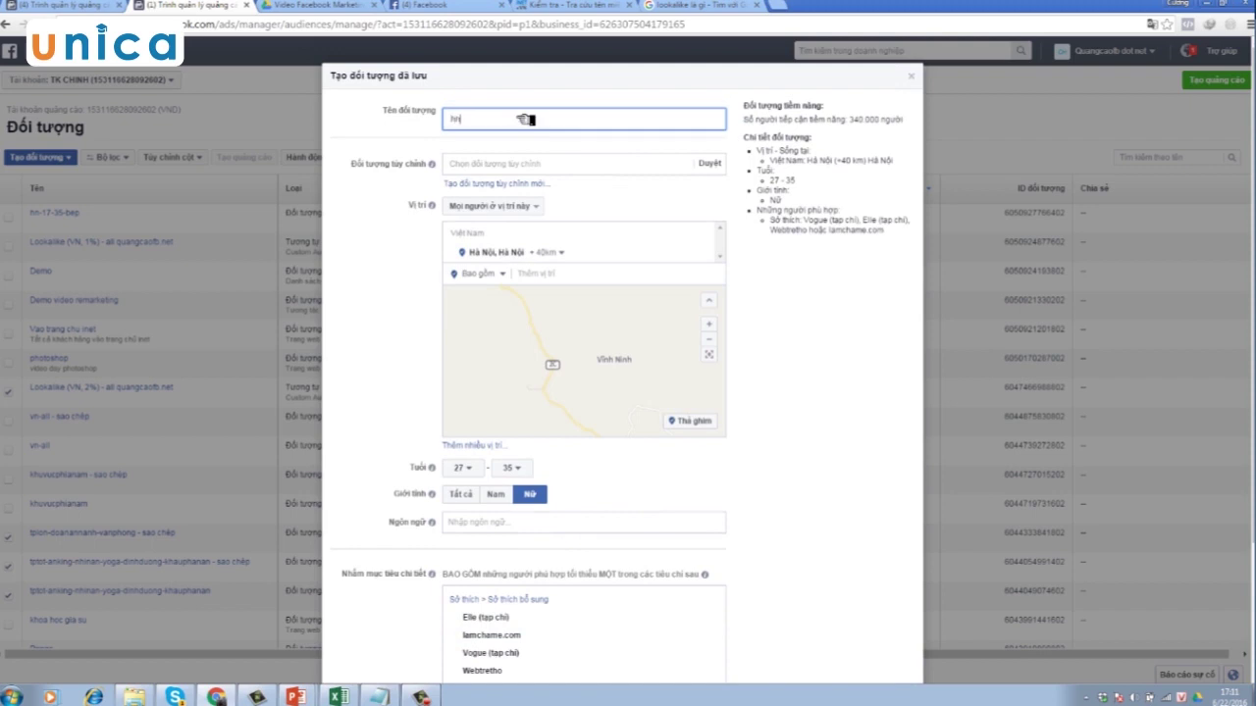
text(-1)
key(BackSpace)
text(27-35-baochi)
scroll(799, 457, down, 3)
click(888, 640)
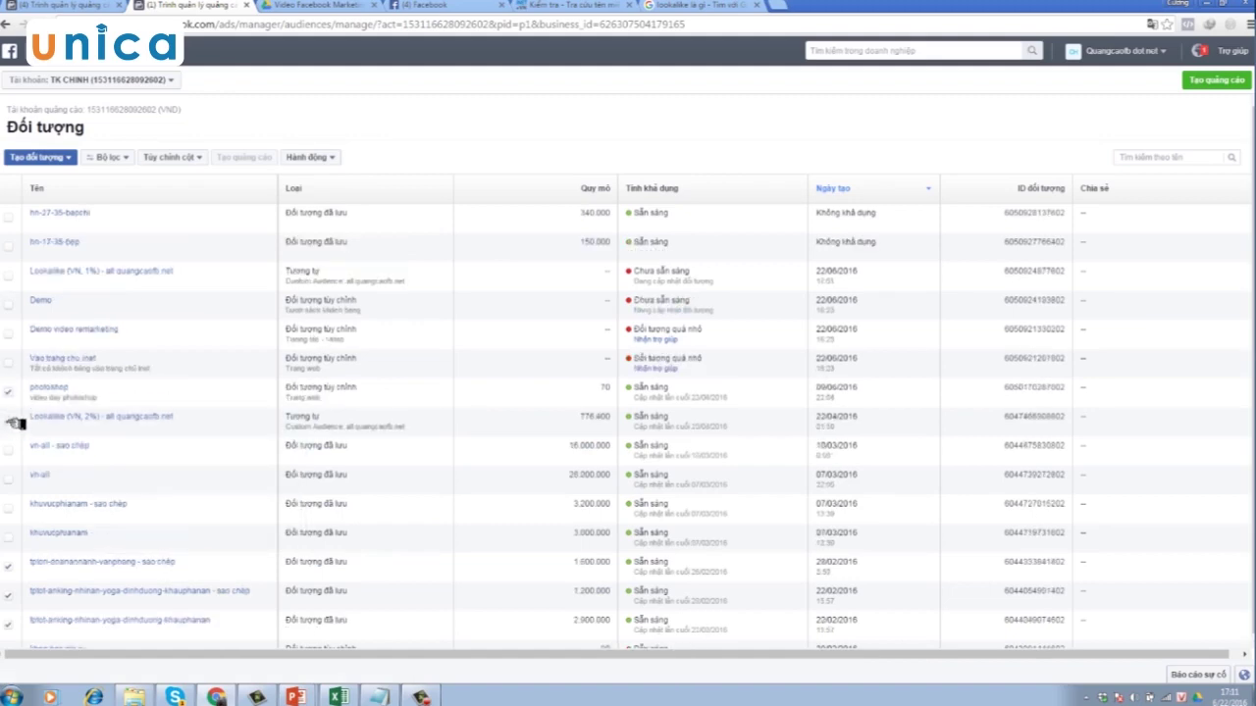
- Clear the existing selections in the audience list, including photoshop and the three food audiences whose names begin with tp
click(9, 393)
click(8, 567)
click(9, 595)
click(8, 625)
- Examine the audience overlap between hn-17-35-bep and hn-27-35-baochi, then close the comparison and deselect both
click(8, 246)
click(11, 218)
click(312, 158)
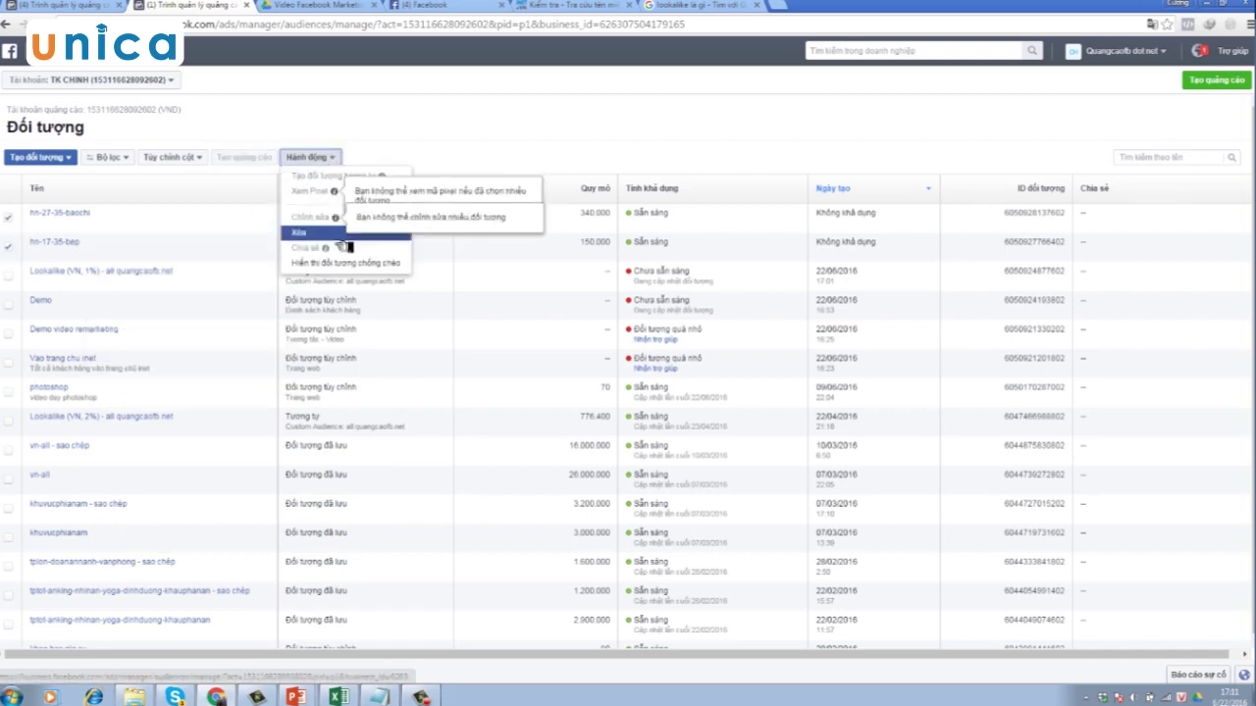
click(339, 263)
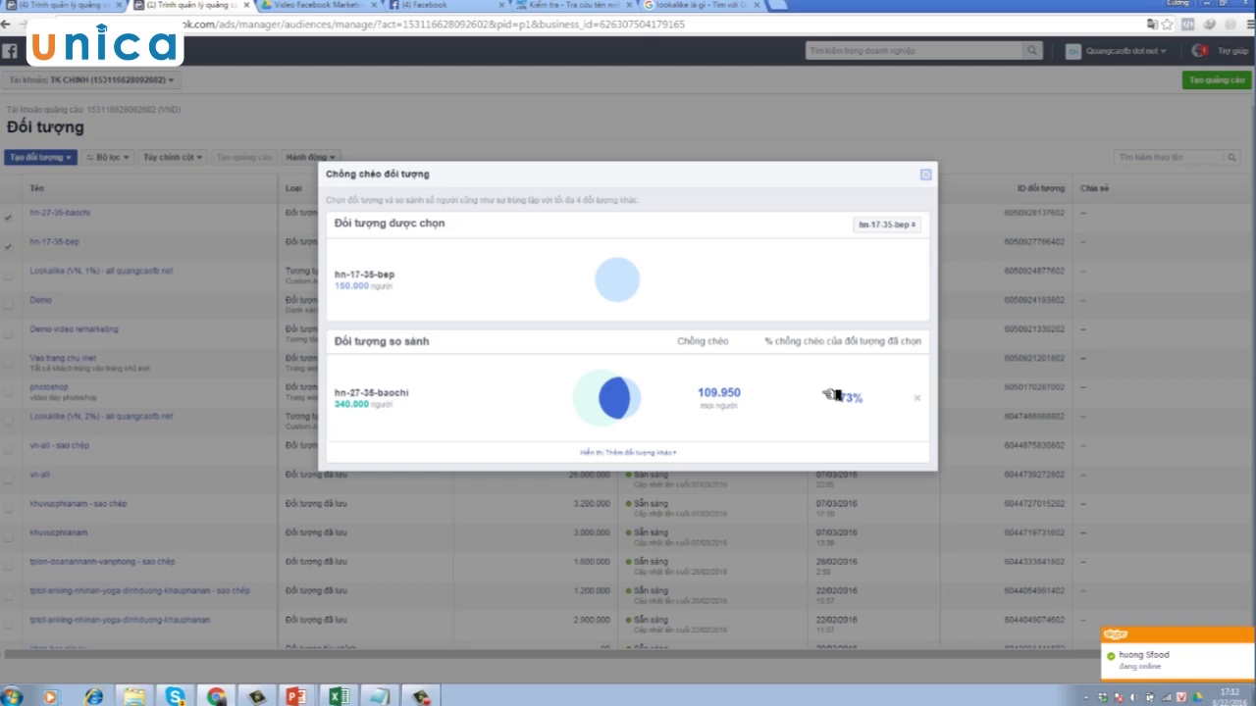
click(925, 175)
click(12, 220)
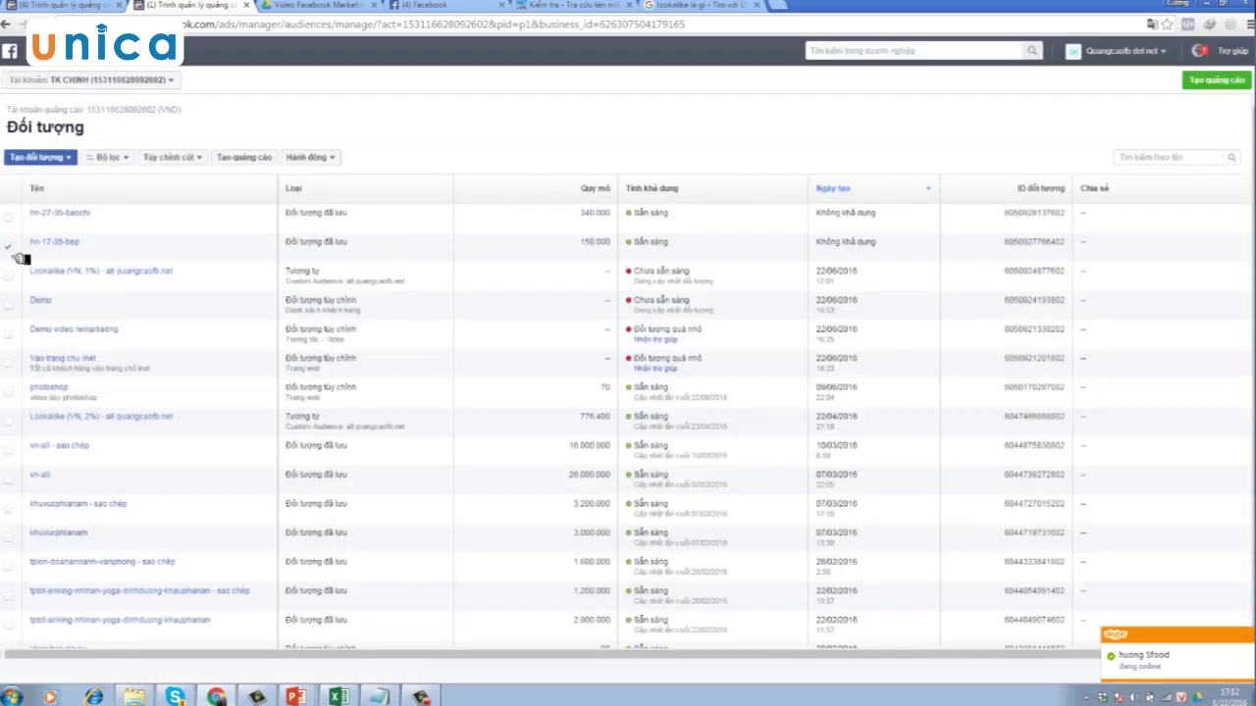
click(12, 248)
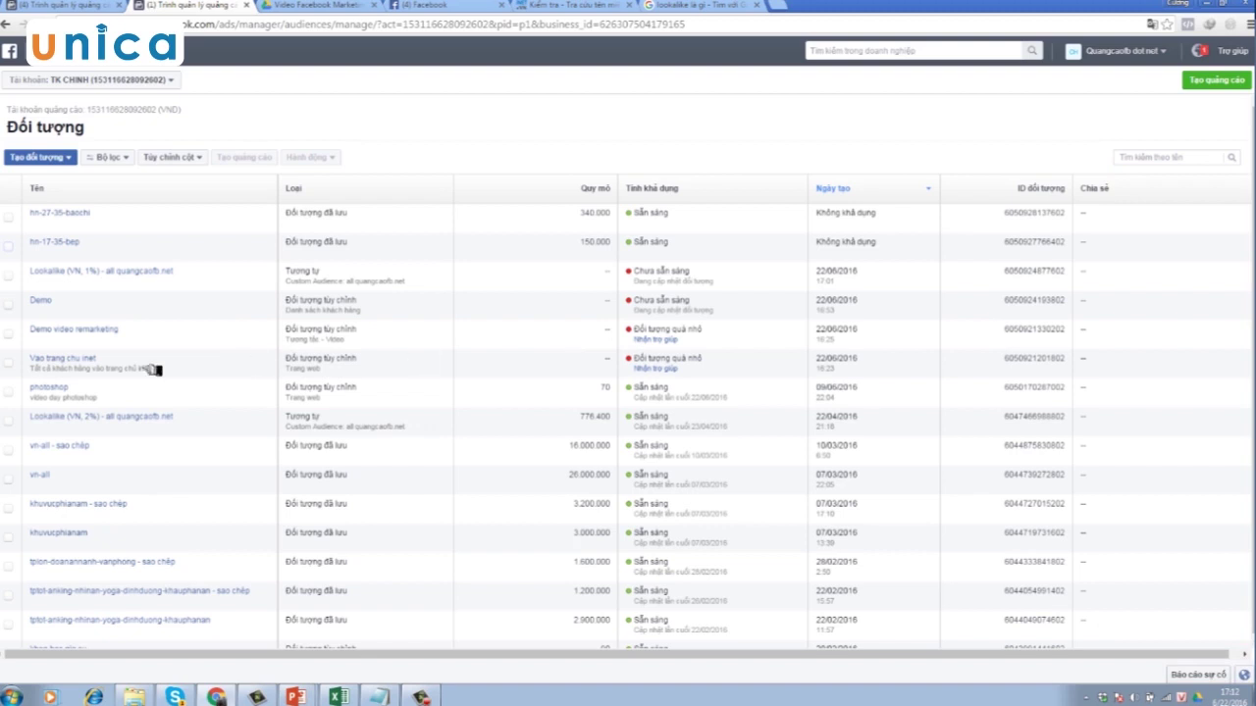
- Share the photoshop custom audience with the first ad account suggested from within the business
click(9, 392)
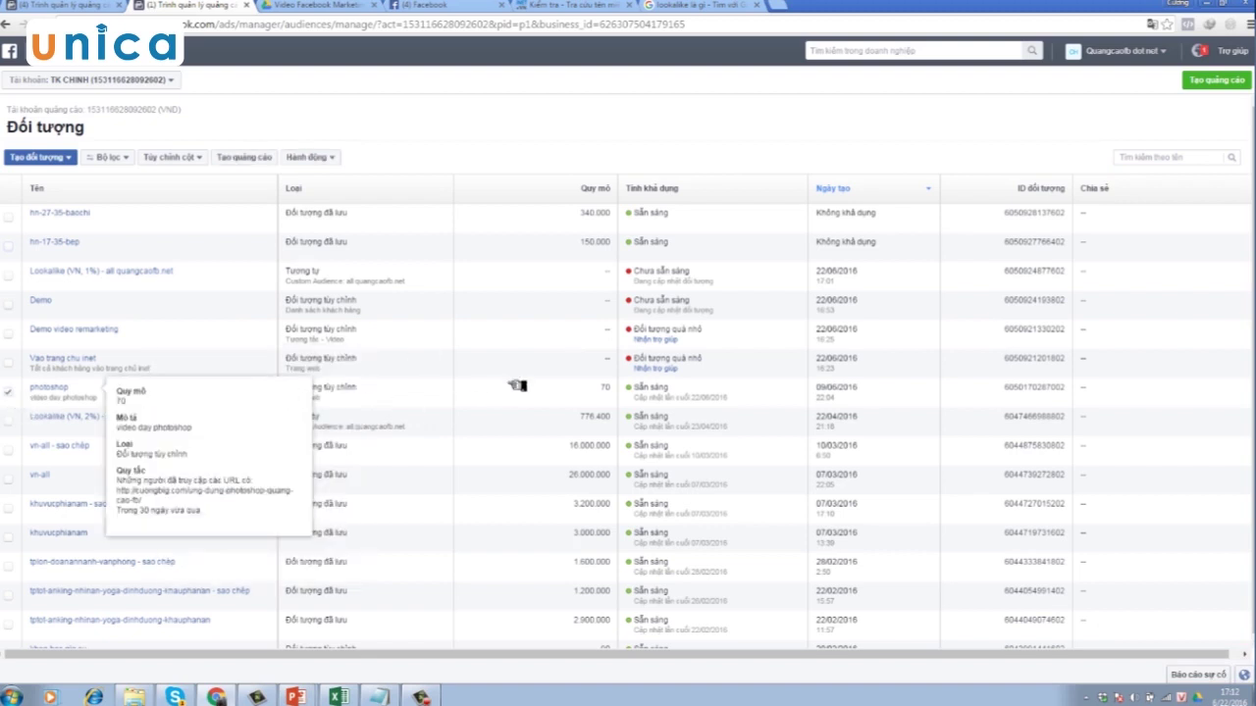
click(334, 162)
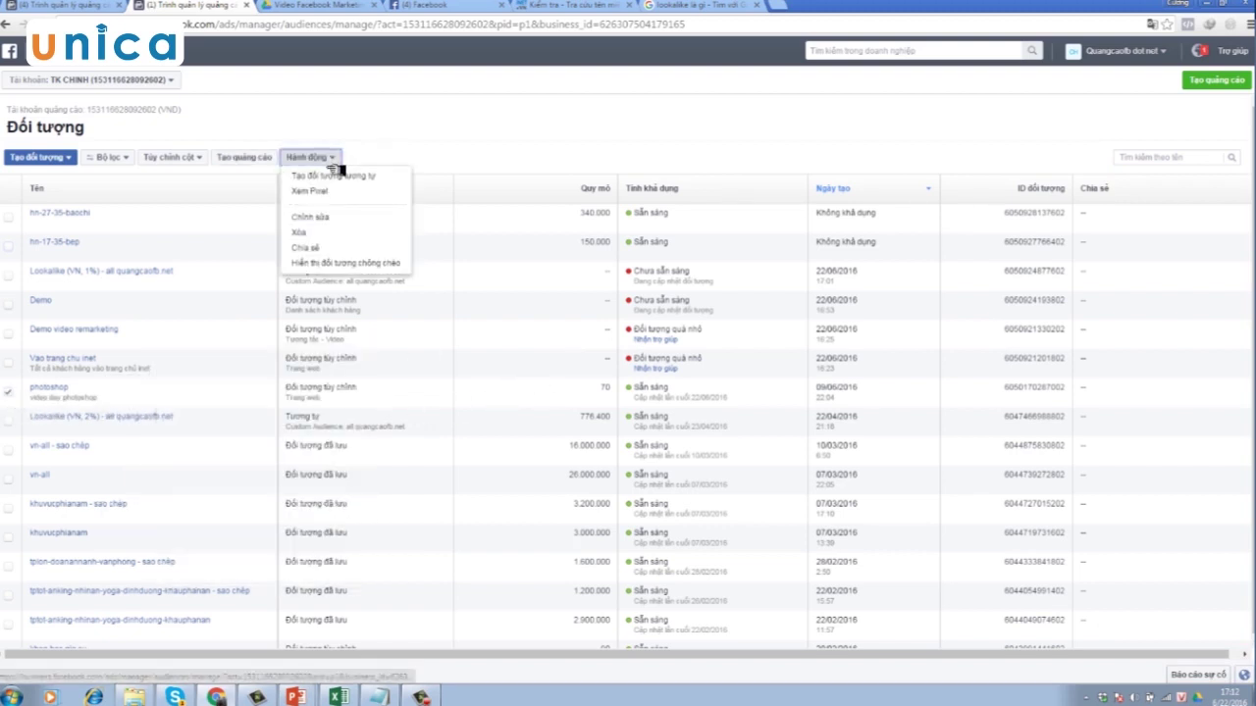
click(333, 248)
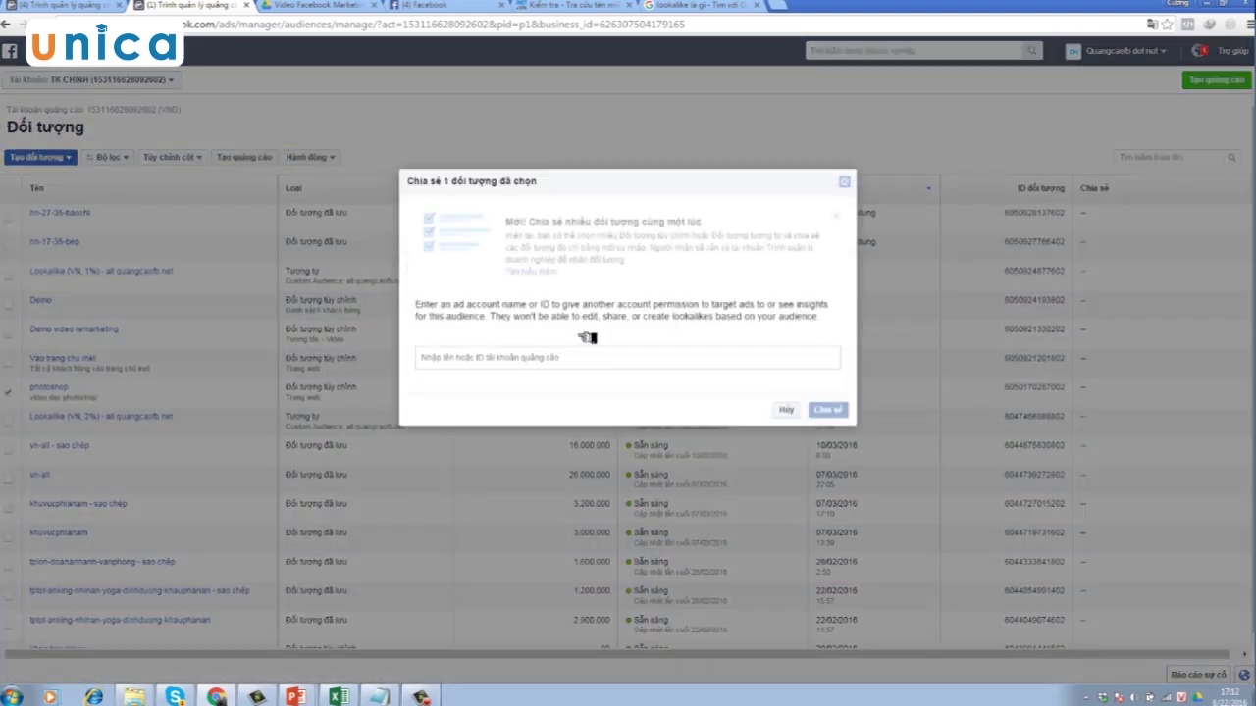
click(506, 368)
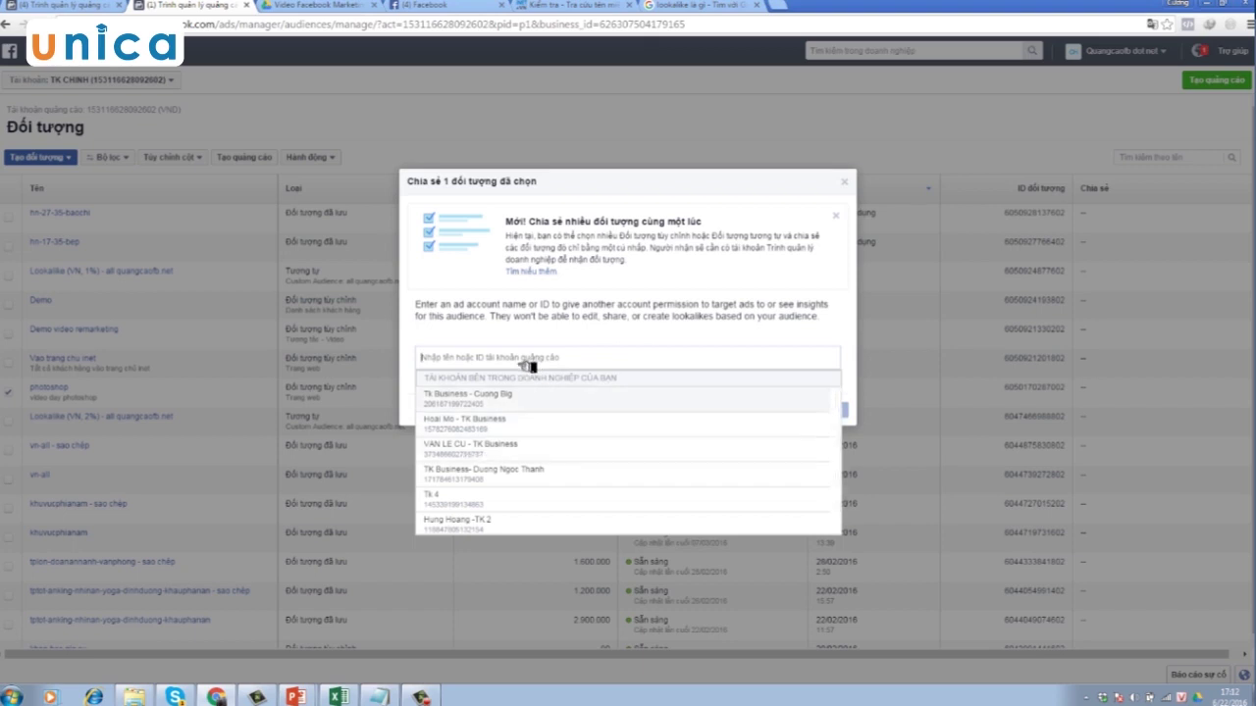
click(495, 414)
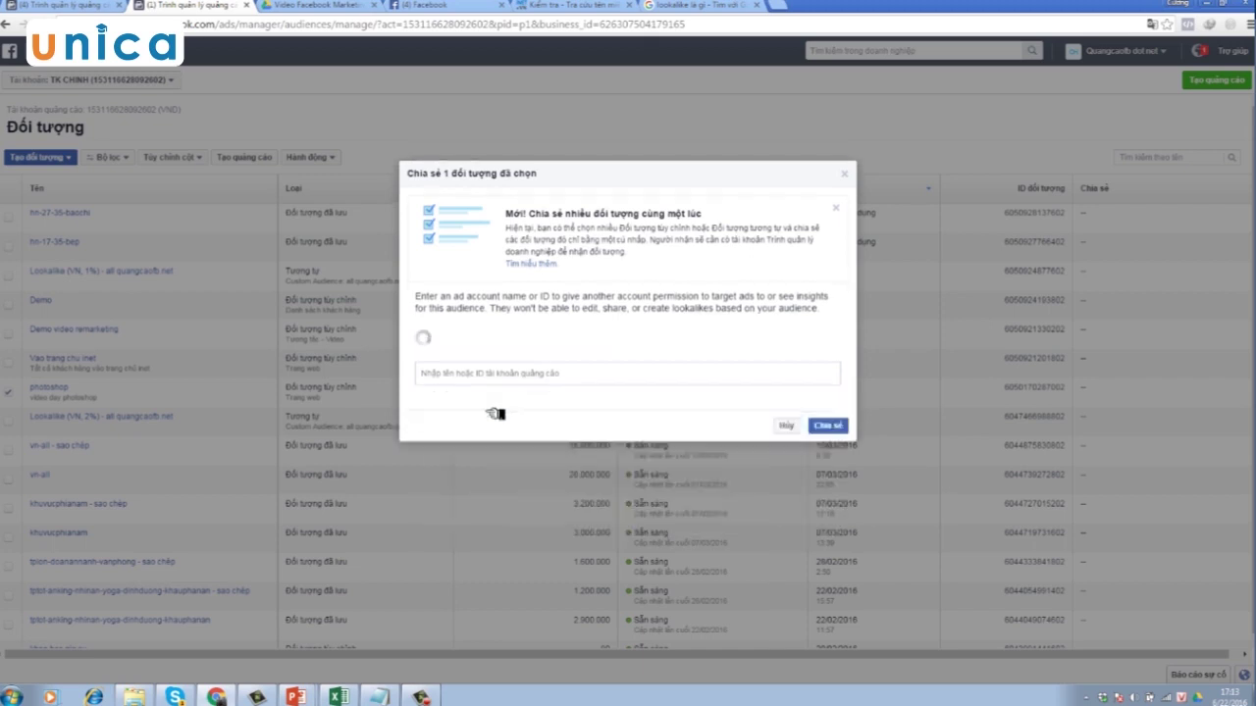
click(763, 314)
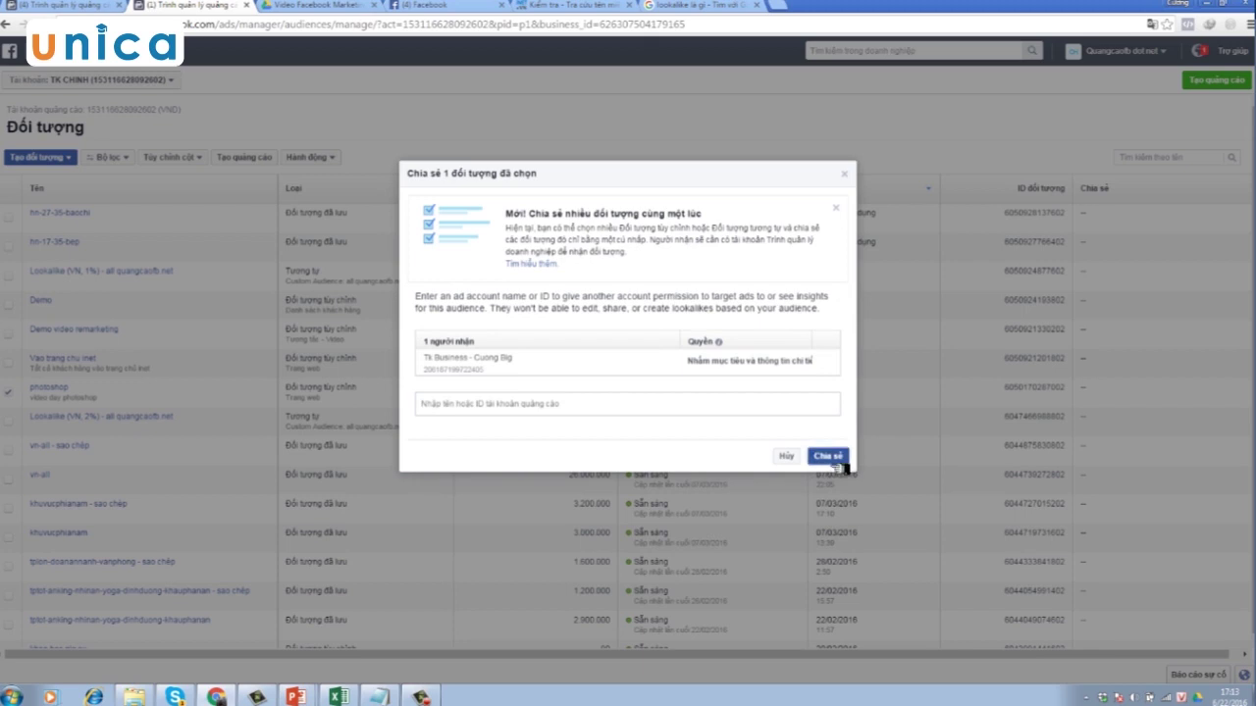
click(829, 457)
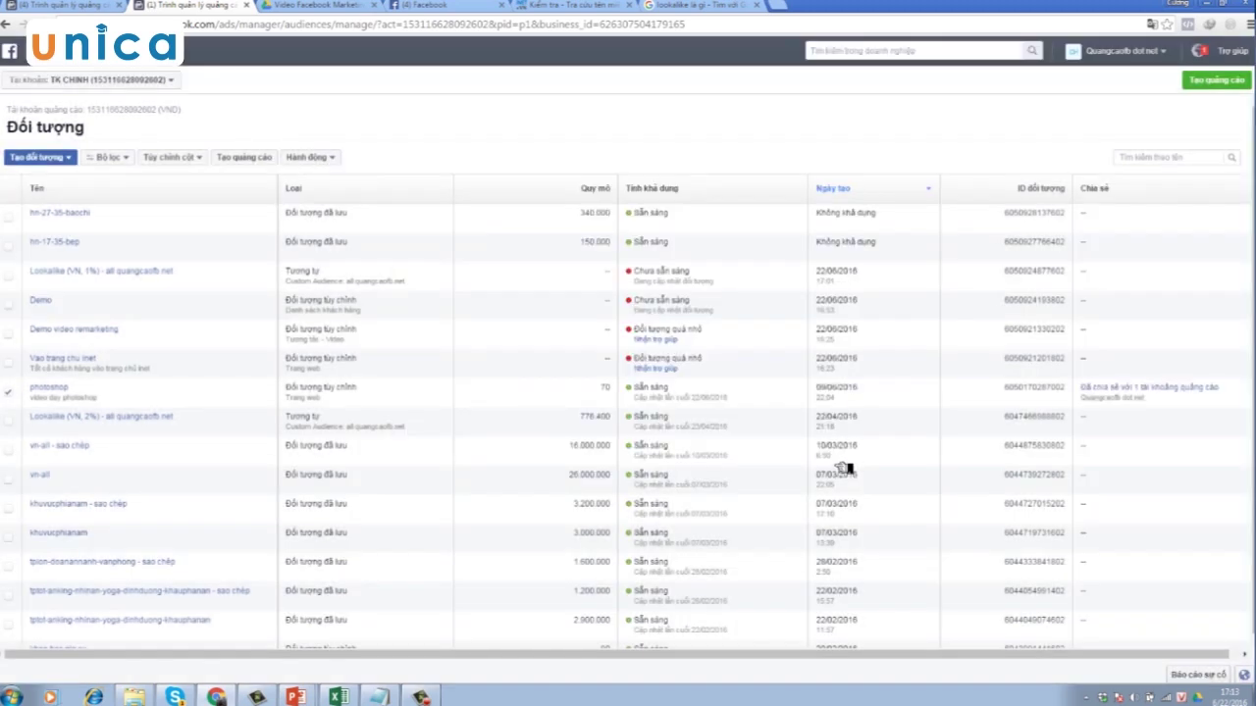